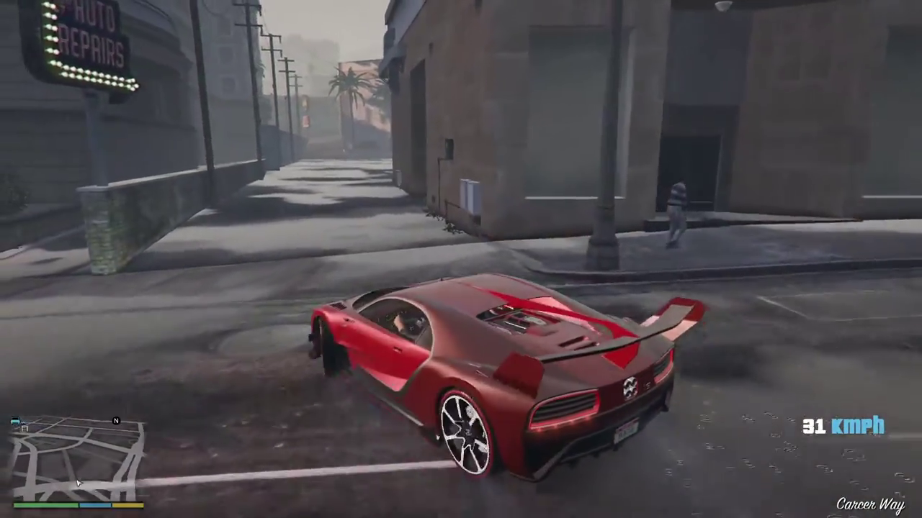
{"action": "key", "text": "w"}
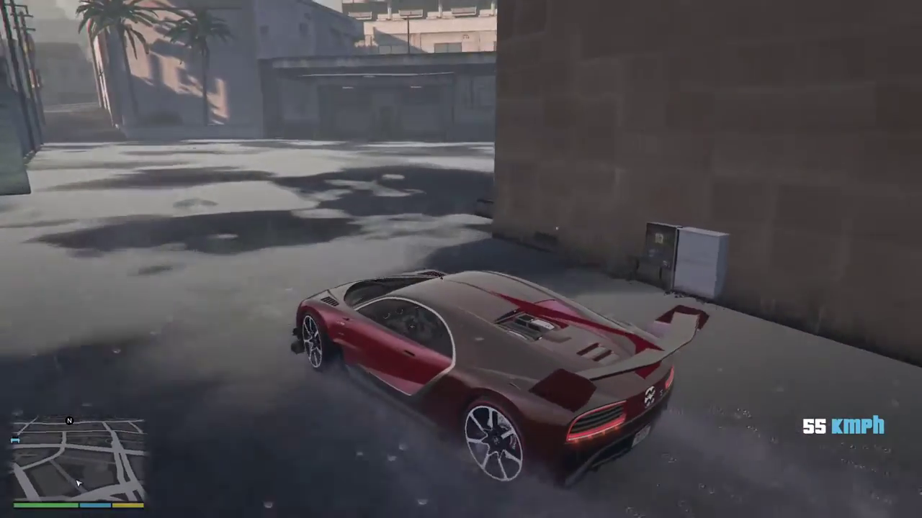
{"action": "key", "text": "d"}
{"action": "key", "text": "w"}
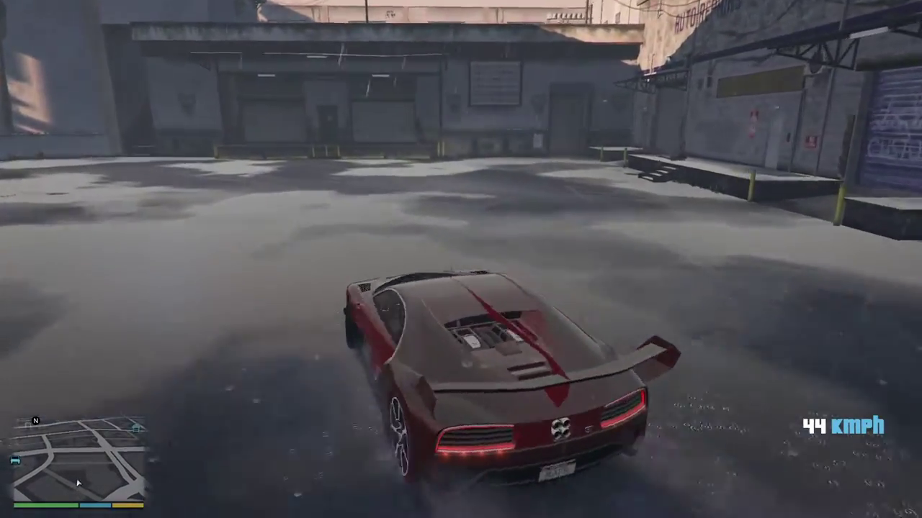
{"action": "key", "text": "a"}
{"action": "key", "text": "w"}
{"action": "key", "text": "v"}
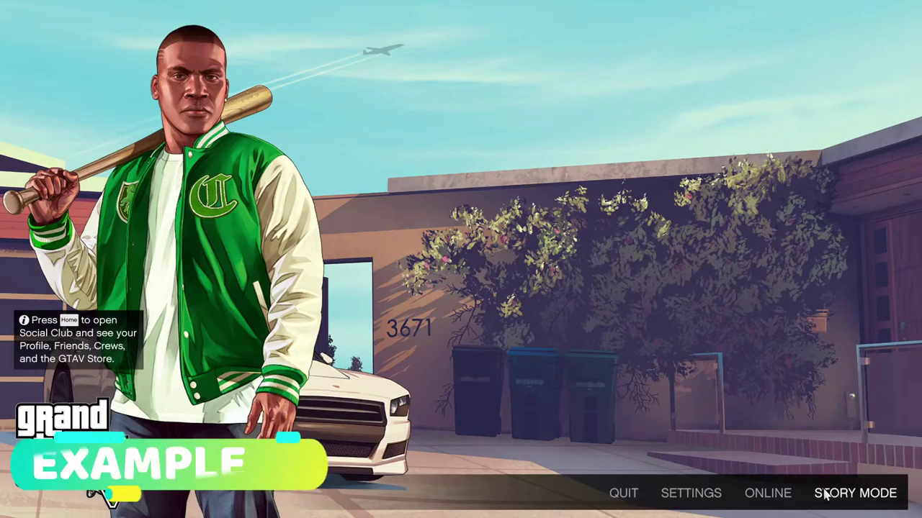
Step: Start the game's story mode
{"action": "left_click", "coordinate": [820, 494]}
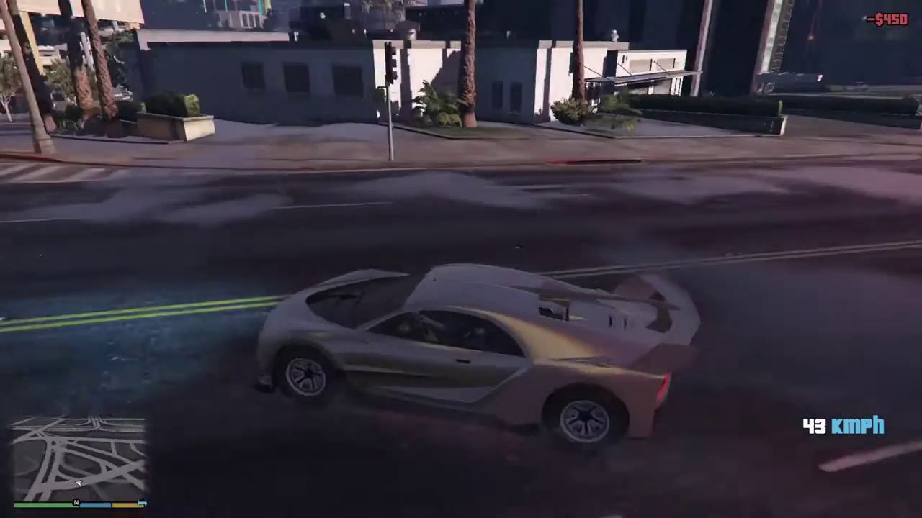
{"action": "key", "text": "w"}
{"action": "key", "text": "a"}
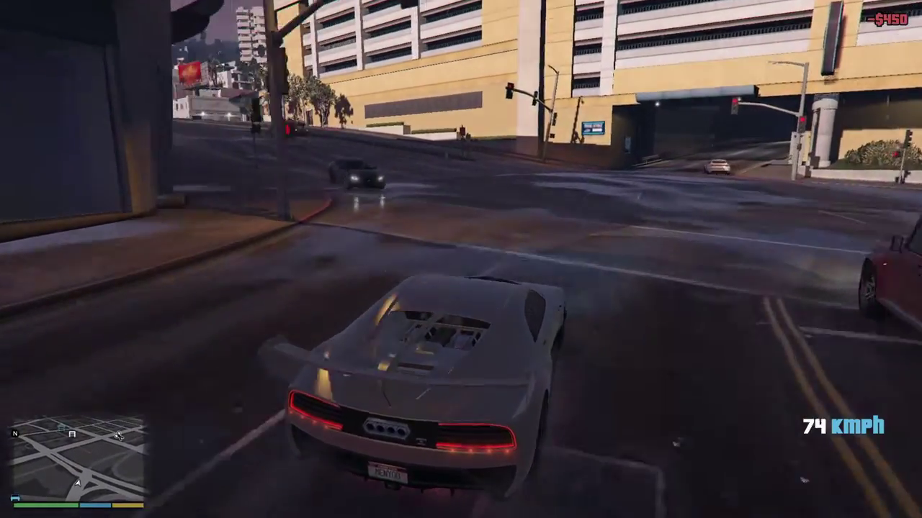
{"action": "key", "text": "w"}
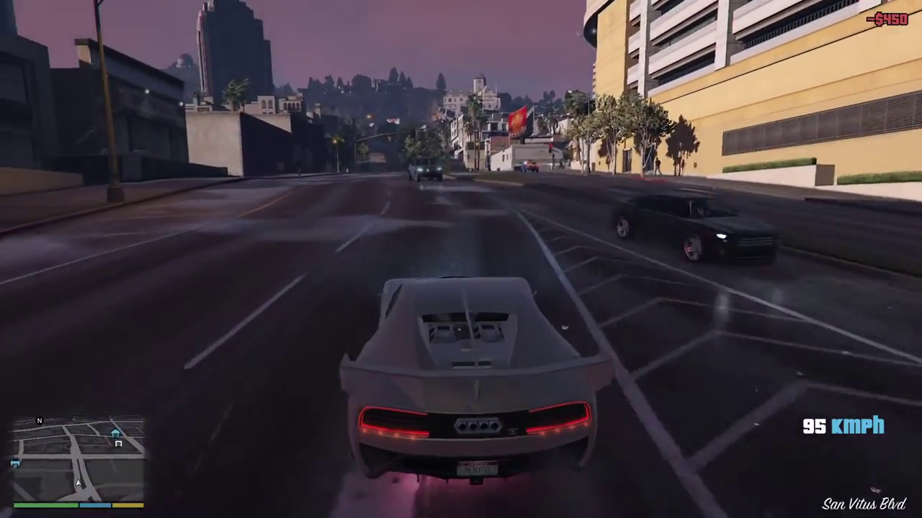
{"action": "key", "text": "s"}
{"action": "key", "text": "w"}
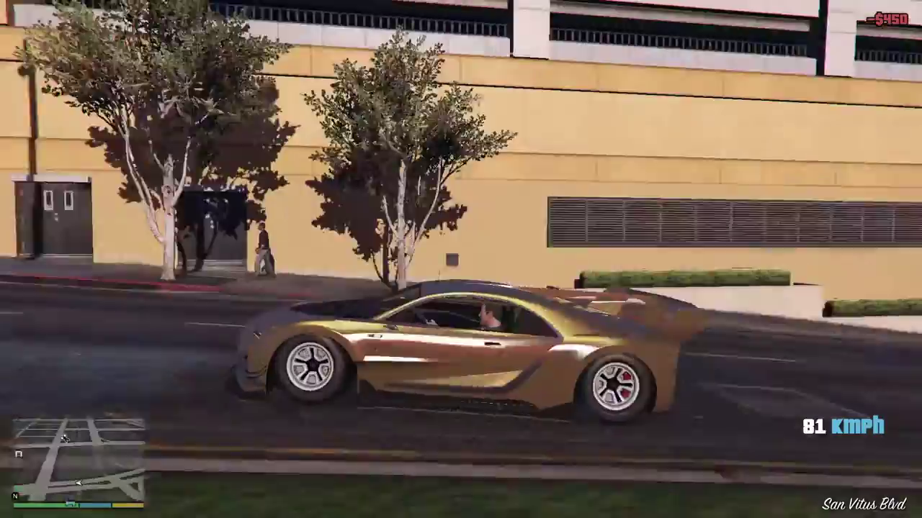
{"action": "key", "text": "s"}
{"action": "key", "text": "w"}
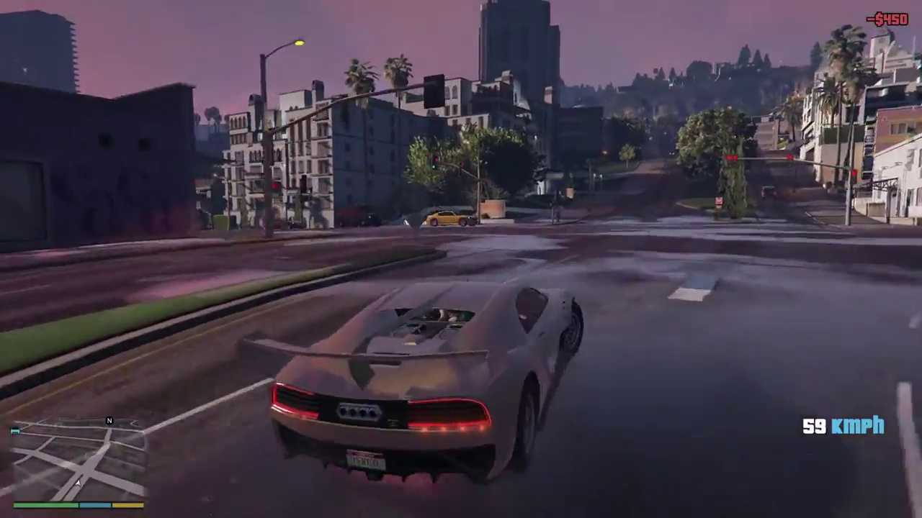
{"action": "key", "text": "s"}
{"action": "key", "text": "d"}
{"action": "key", "text": "w"}
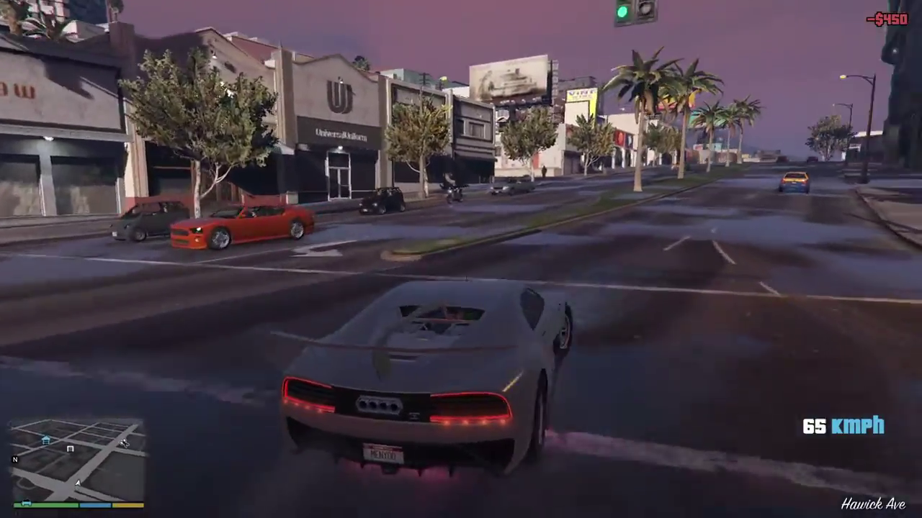
{"action": "key", "text": "w"}
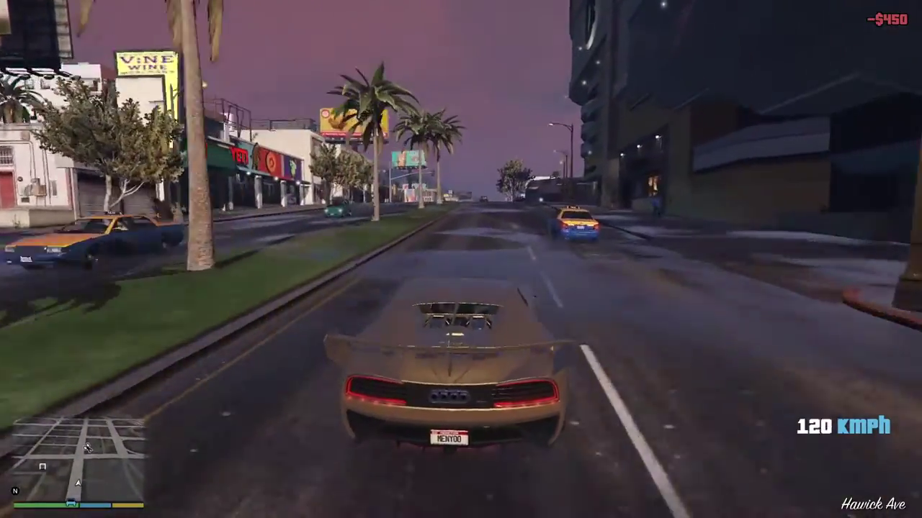
{"action": "key", "text": "d"}
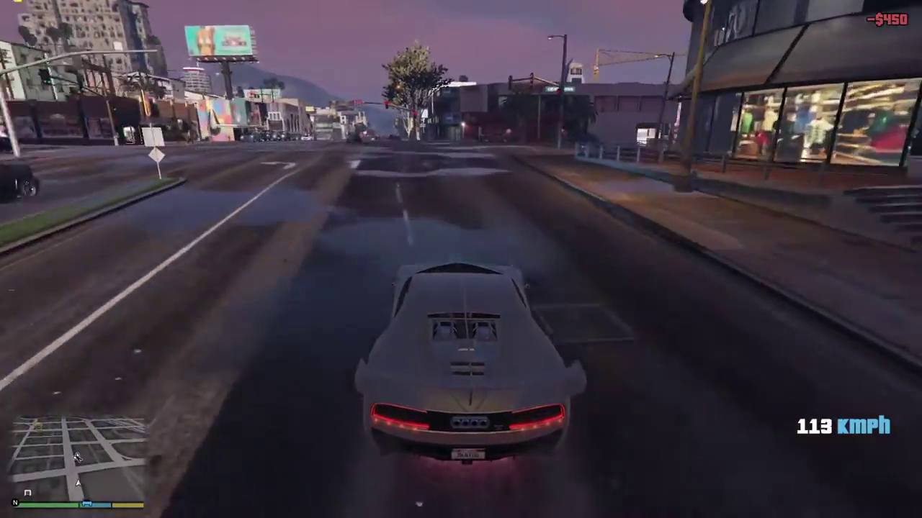
{"action": "key", "text": "d"}
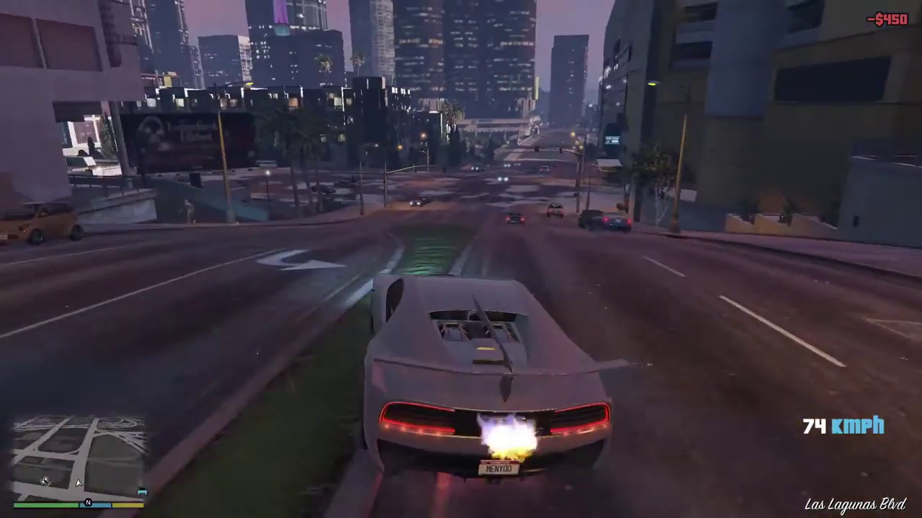
{"action": "key", "text": "a"}
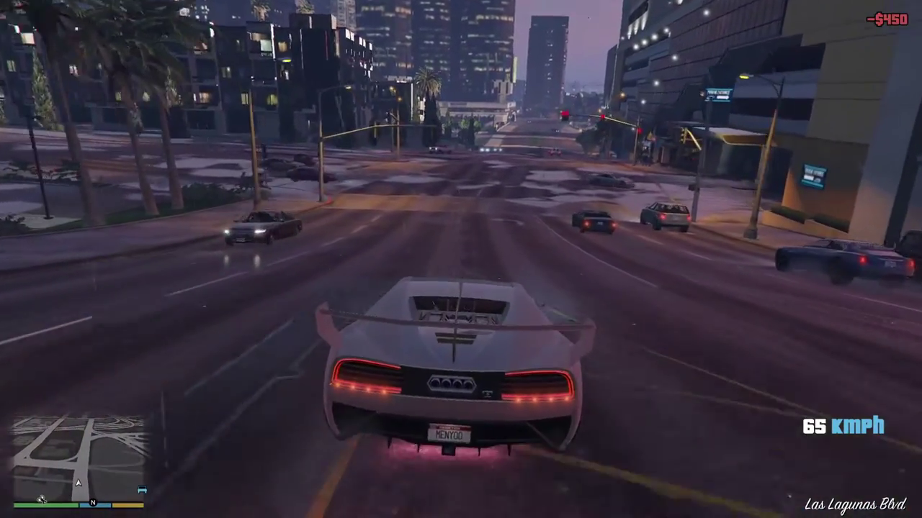
{"action": "key", "text": "a"}
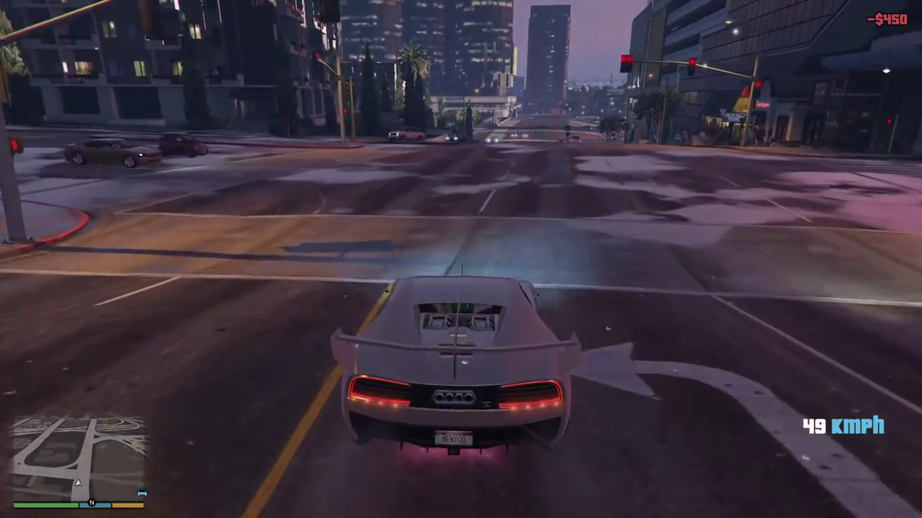
{"action": "key", "text": "v"}
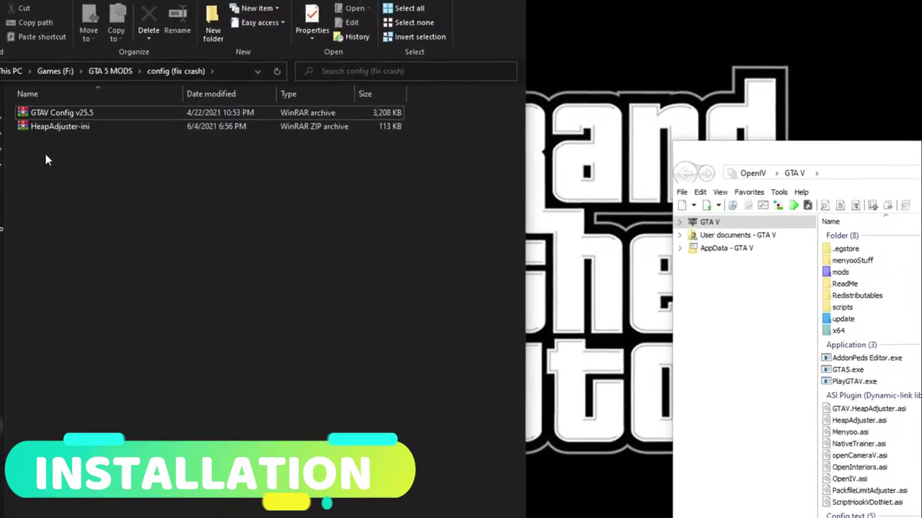
{"action": "left_click_drag", "start_coordinate": [46, 159], "coordinate": [57, 115]}
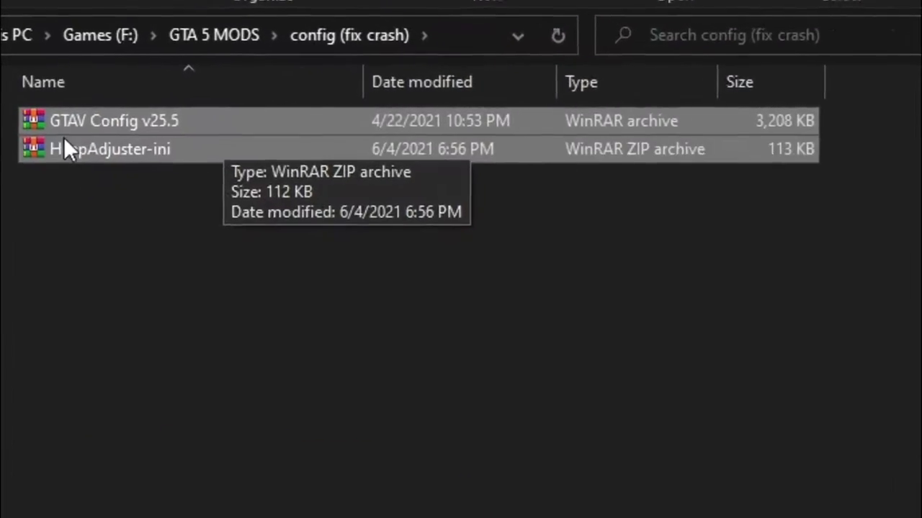
{"action": "left_click", "coordinate": [52, 165]}
{"action": "key", "text": "ctrl+a"}
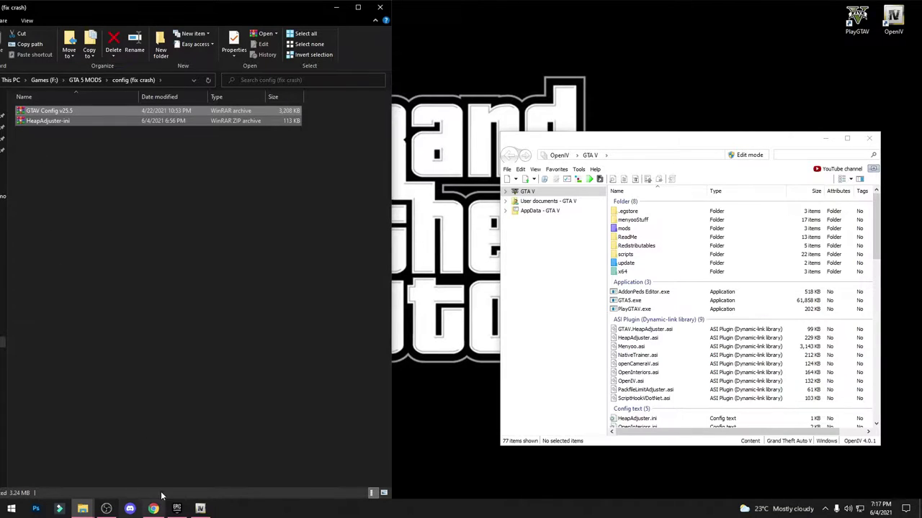
{"action": "left_click", "coordinate": [91, 232]}
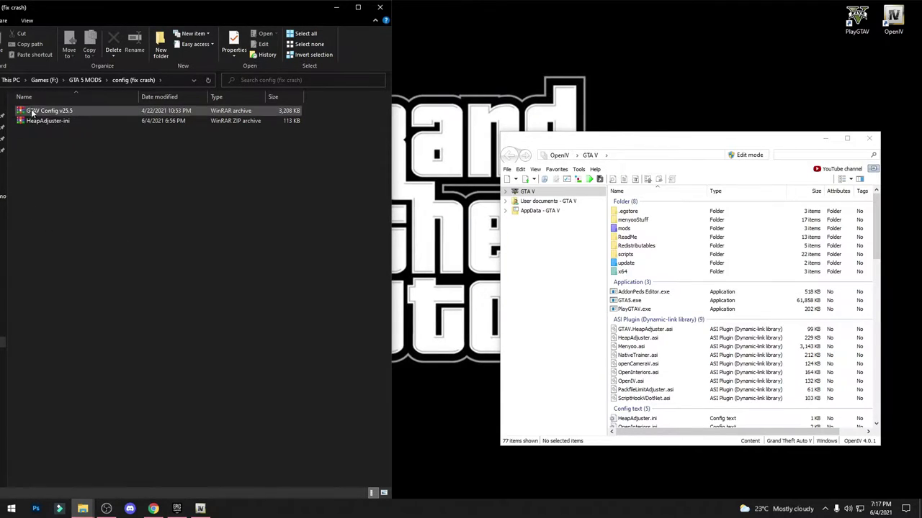
{"action": "left_click_drag", "start_coordinate": [33, 138], "coordinate": [32, 114]}
{"action": "left_click", "coordinate": [38, 139]}
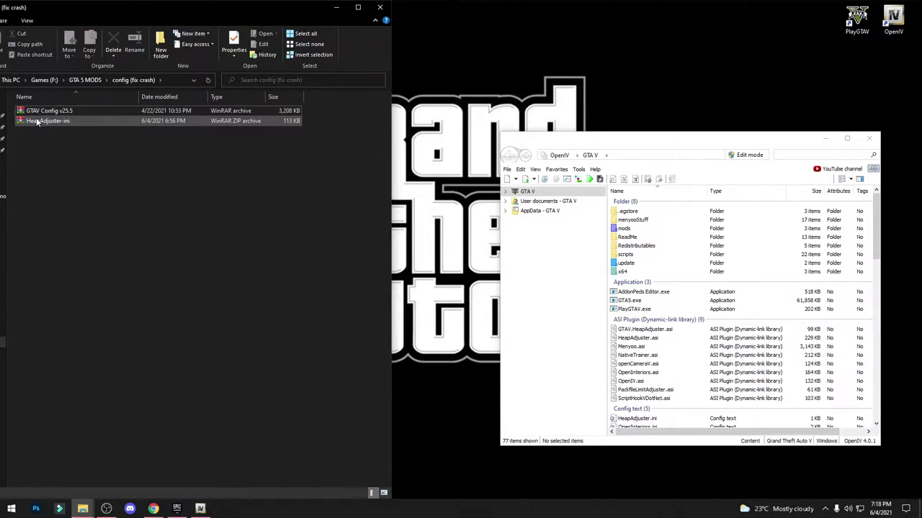
Step: Extract the GTAV Config v25.5 and HeapAdjuster-ini archives together, each into its own folder
{"action": "key", "text": "ctrl+a"}
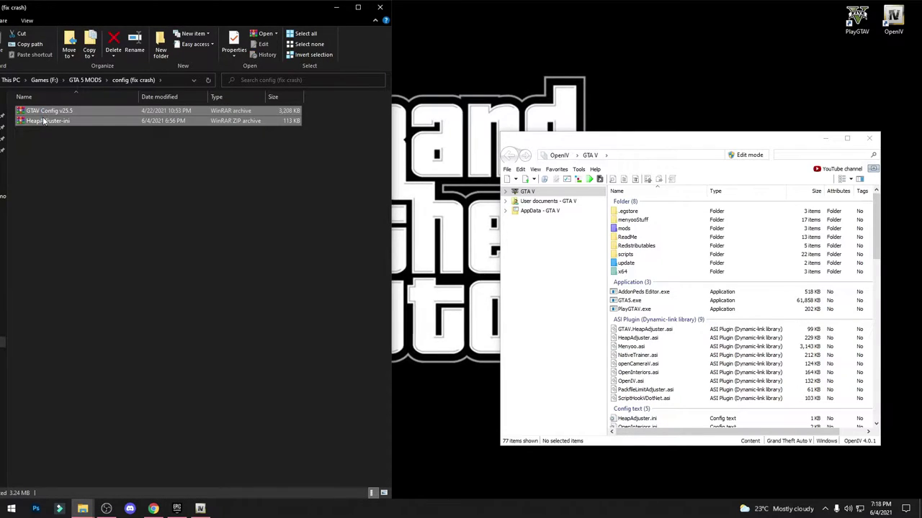
{"action": "right_click", "coordinate": [43, 120]}
{"action": "left_click", "coordinate": [61, 199]}
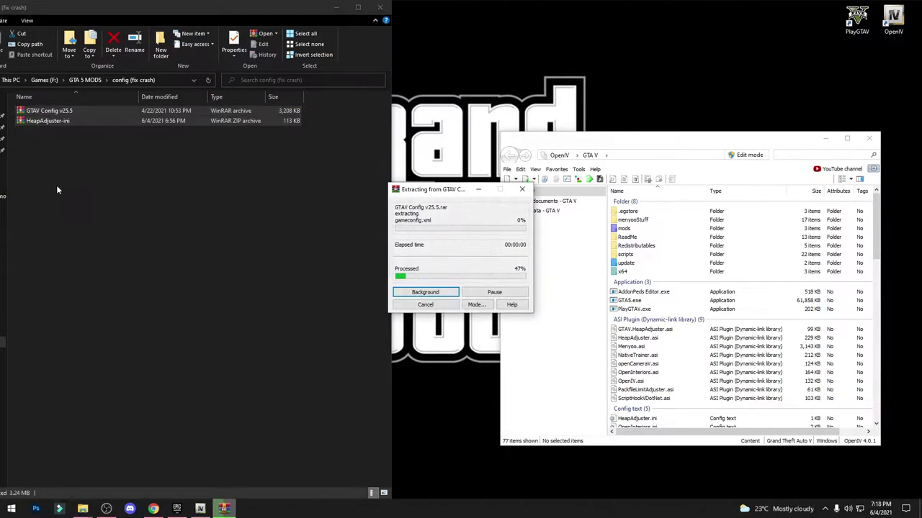
{"action": "left_click", "coordinate": [55, 180]}
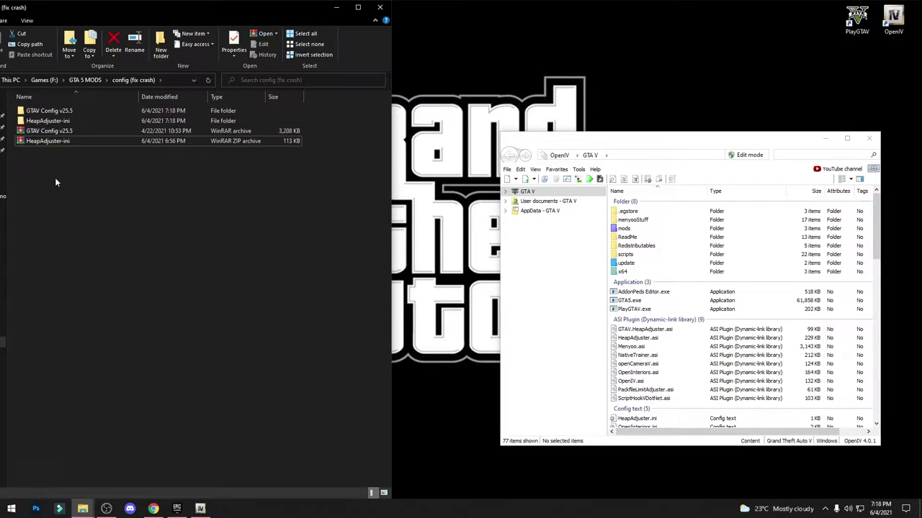
Step: Open the extracted GTAV Config v25.5 folder
{"action": "left_click", "coordinate": [29, 111]}
{"action": "left_click", "coordinate": [23, 123], "text": "shift"}
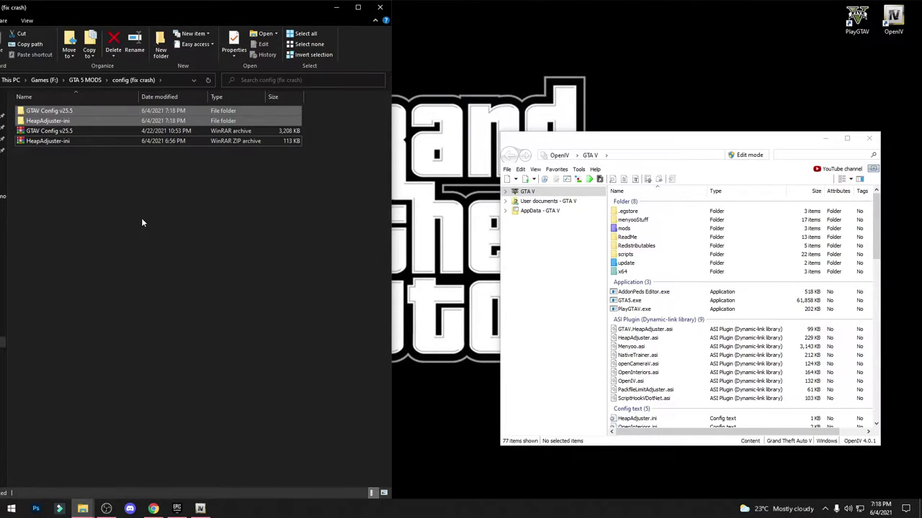
{"action": "left_click", "coordinate": [62, 213]}
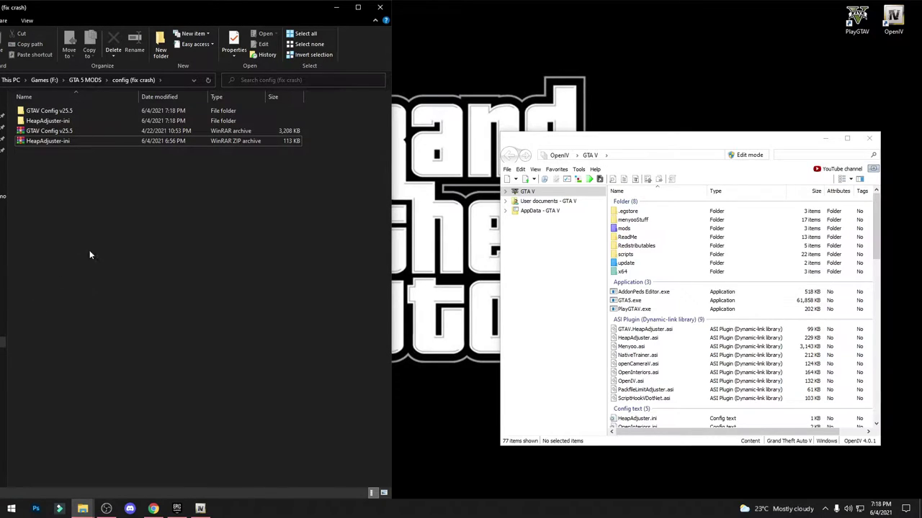
{"action": "left_click", "coordinate": [44, 113]}
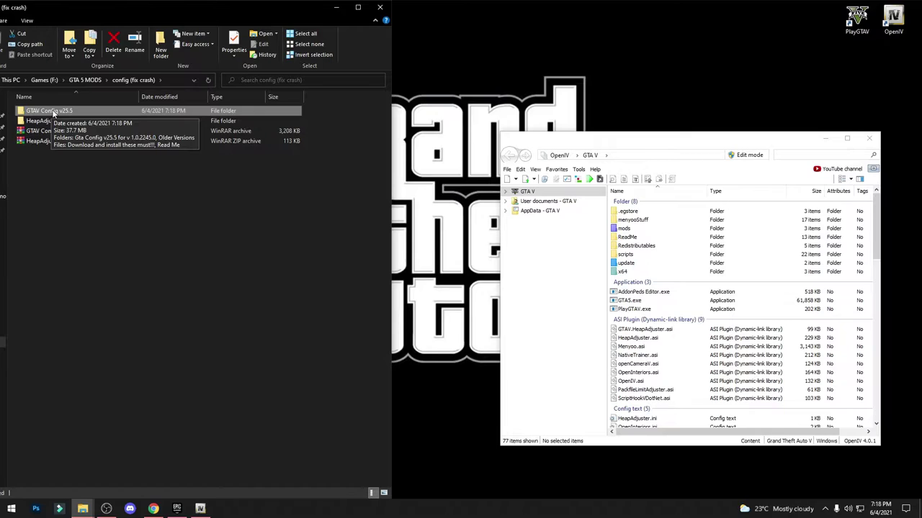
{"action": "double_click", "coordinate": [53, 113]}
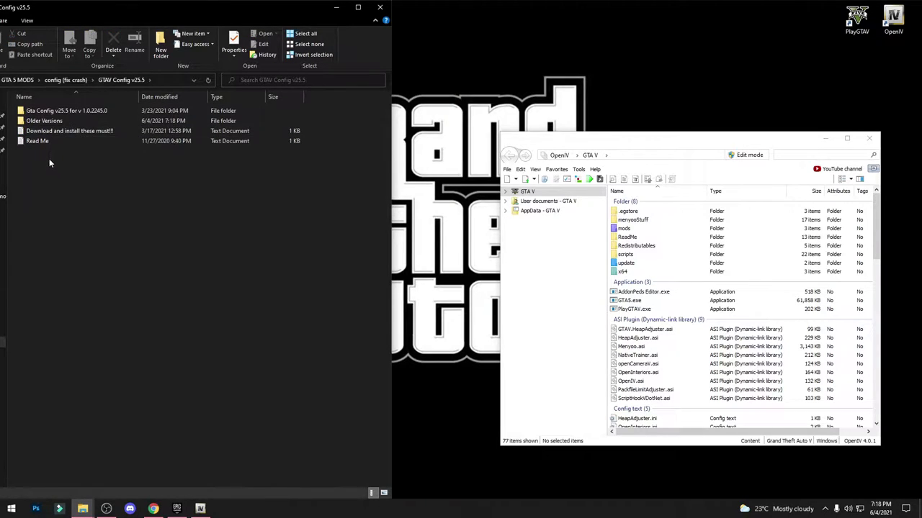
Step: Examine the config folders inside GTAV Config v25.5 and open the Older Versions folder to check the configs for earlier game versions
{"action": "left_click_drag", "start_coordinate": [12, 109], "coordinate": [24, 124]}
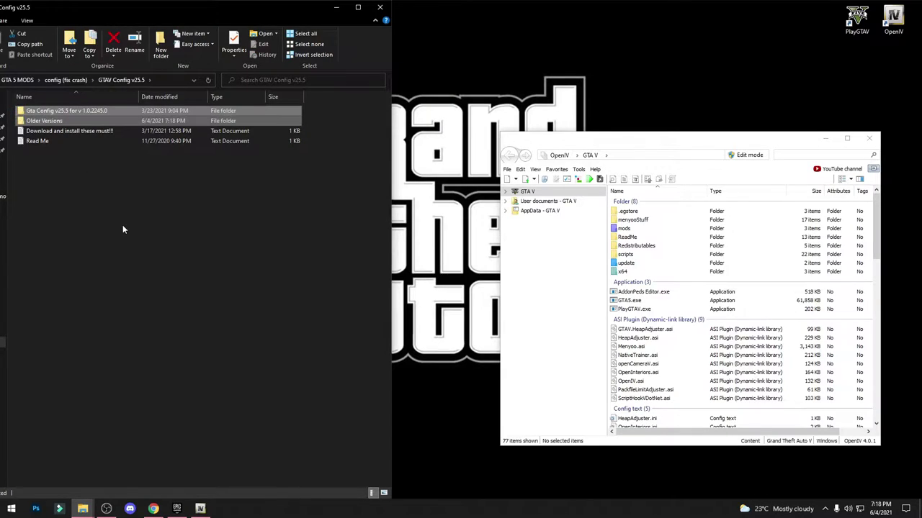
{"action": "left_click", "coordinate": [98, 198]}
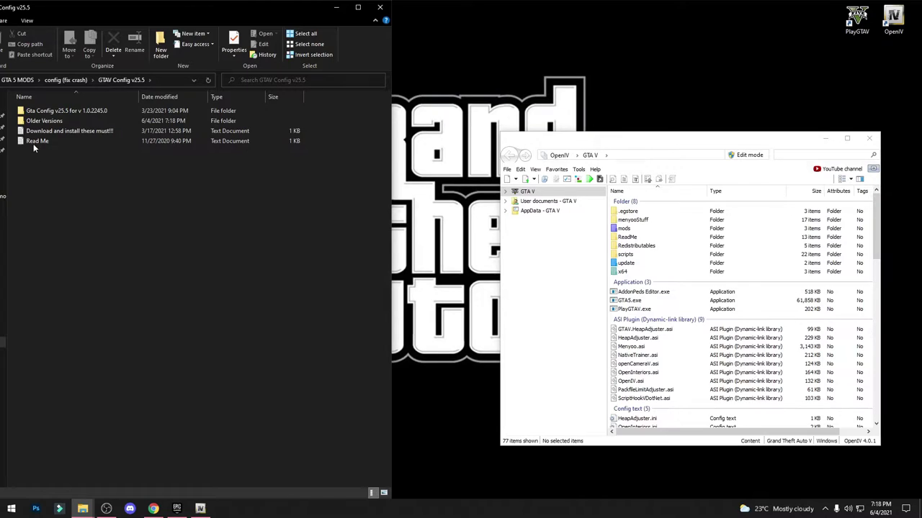
{"action": "left_click", "coordinate": [41, 113]}
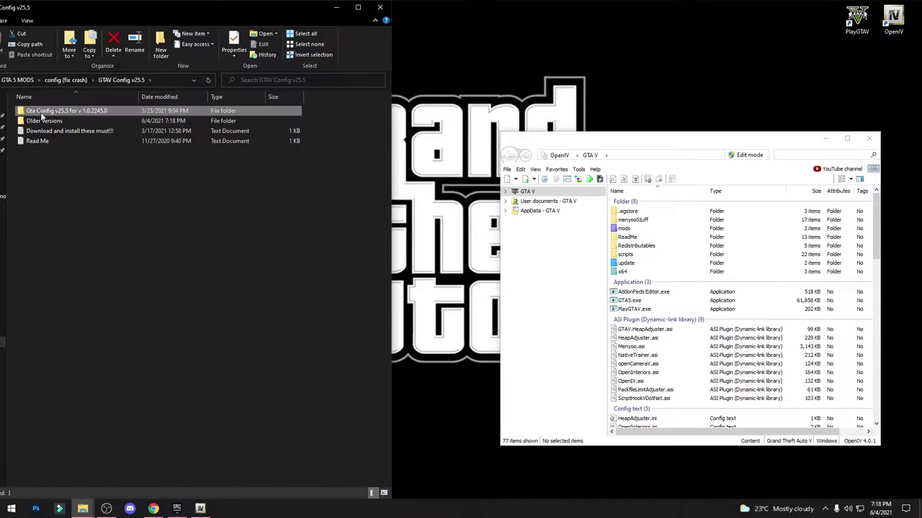
{"action": "left_click", "coordinate": [80, 283]}
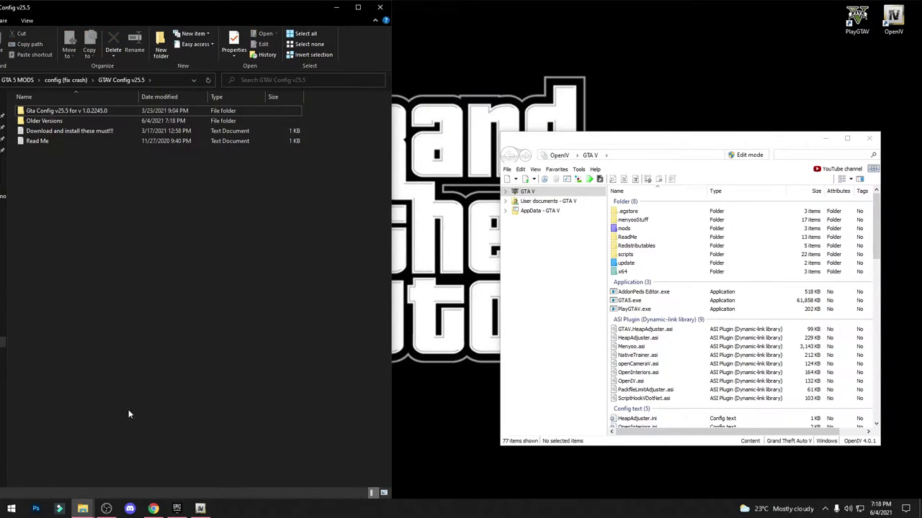
{"action": "left_click", "coordinate": [63, 112]}
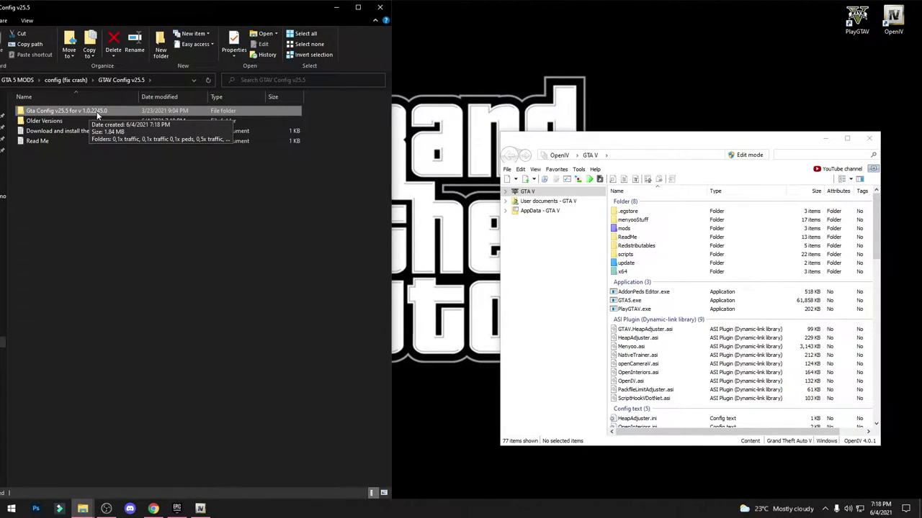
{"action": "left_click", "coordinate": [50, 216]}
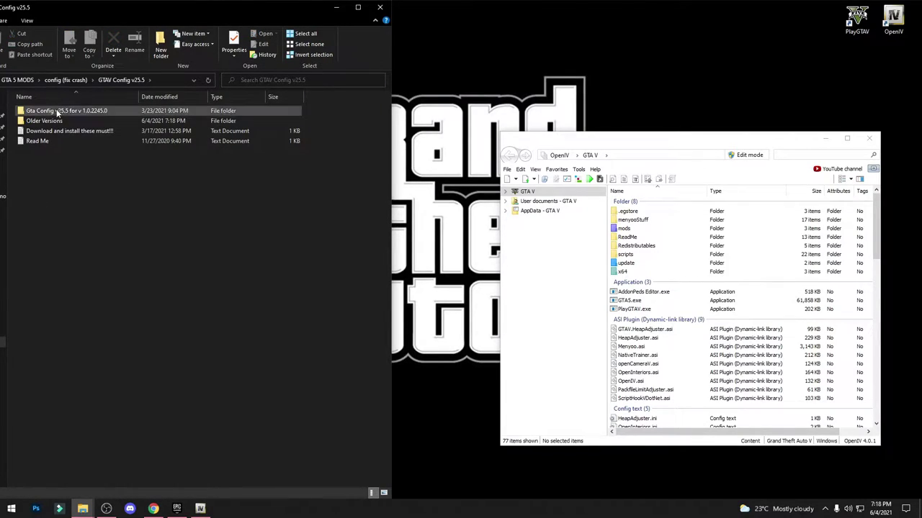
{"action": "mouse_move", "coordinate": [53, 113]}
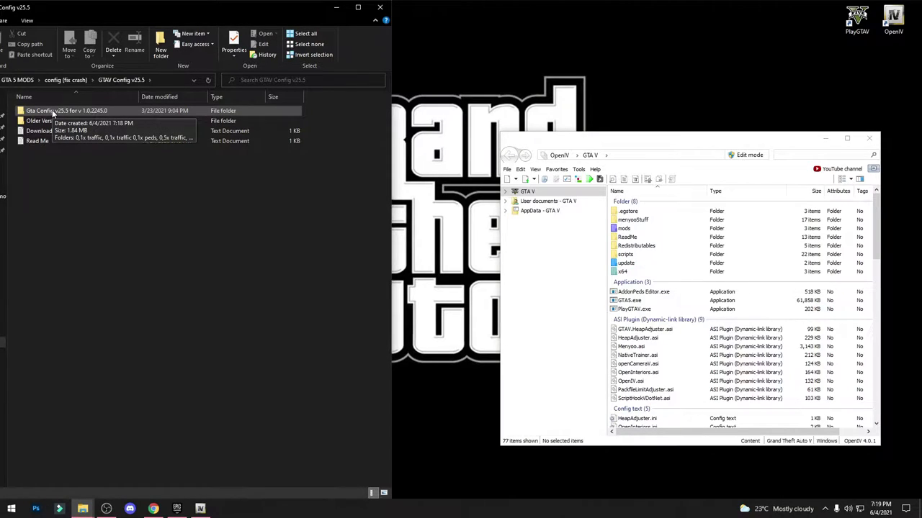
{"action": "left_click", "coordinate": [52, 113]}
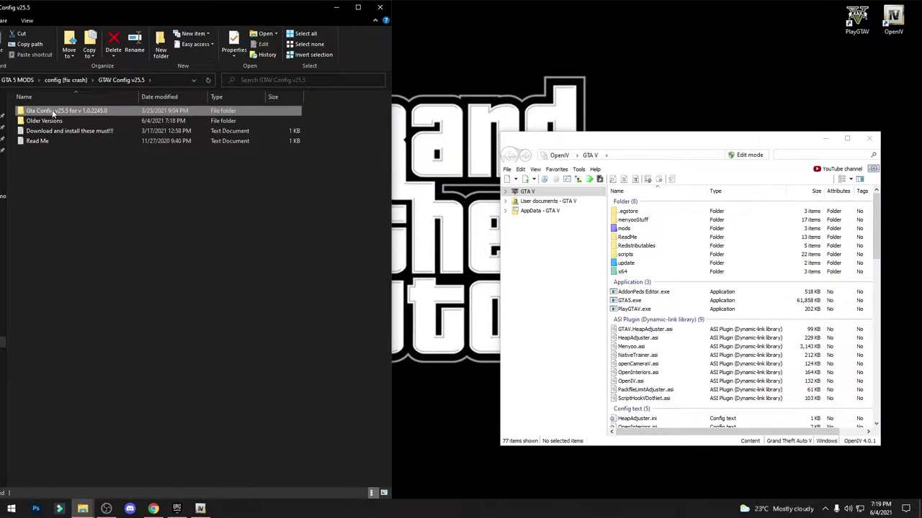
{"action": "double_click", "coordinate": [55, 121]}
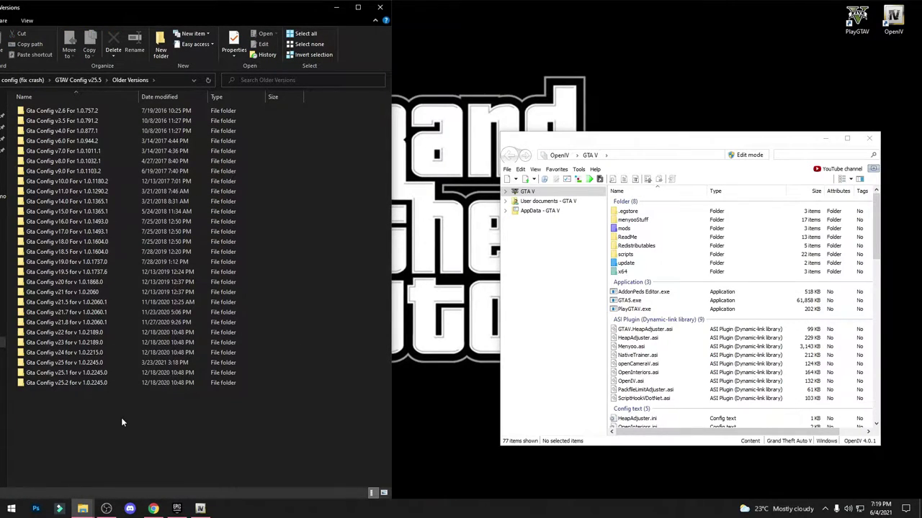
Step: Return from the Older Versions folder to the GTAV Config v25.5 folder
{"action": "left_click_drag", "start_coordinate": [67, 437], "coordinate": [90, 422]}
{"action": "left_click_drag", "start_coordinate": [90, 423], "coordinate": [134, 108]}
{"action": "left_click", "coordinate": [84, 402]}
{"action": "key", "text": "alt+Up"}
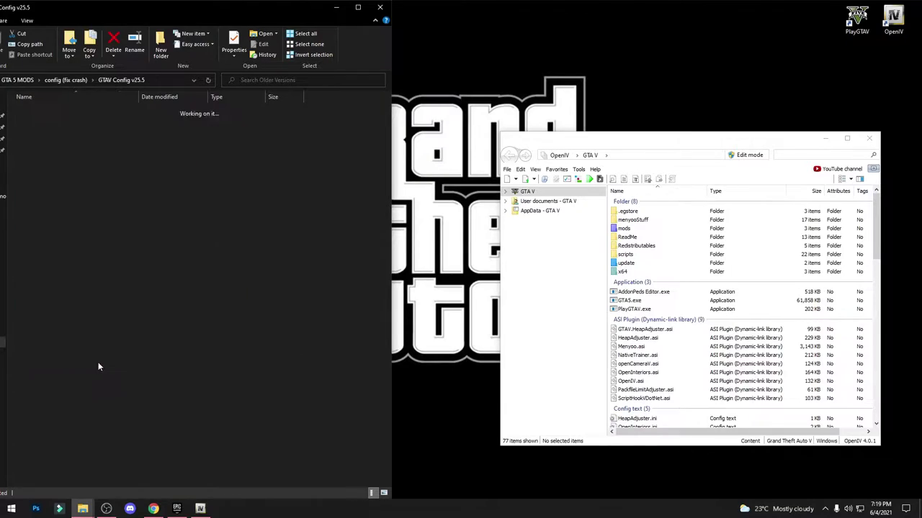
{"action": "key", "text": "alt+Up"}
{"action": "double_click", "coordinate": [53, 113]}
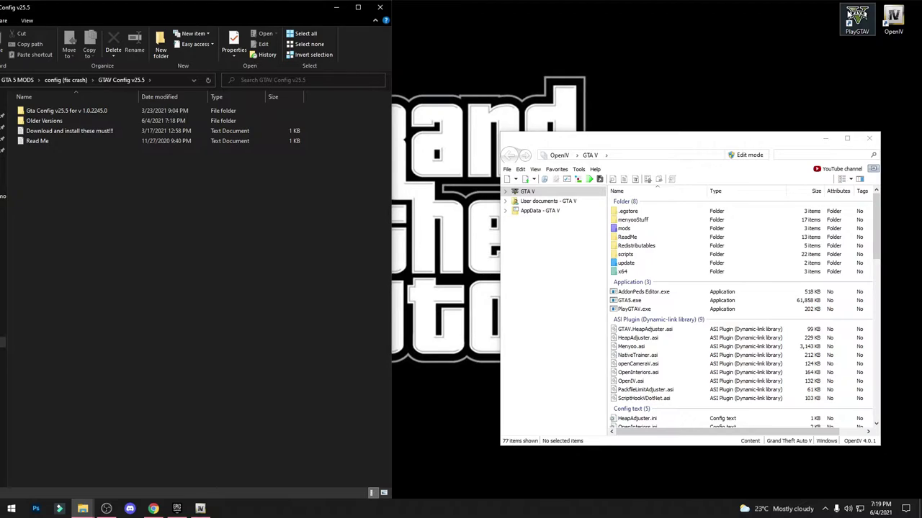
Step: Open the GTA V installation folder from the PlayGTAV desktop shortcut and place its window beside the config folder
{"action": "right_click", "coordinate": [849, 15]}
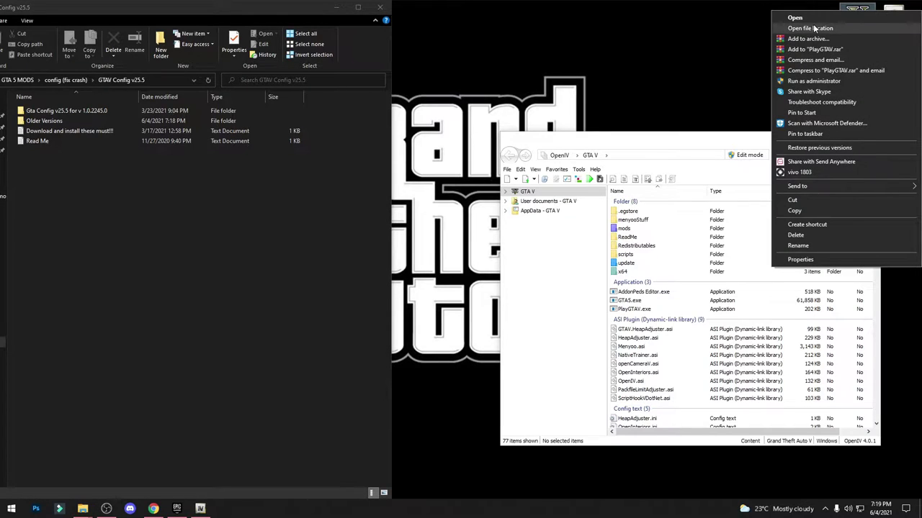
{"action": "left_click", "coordinate": [814, 28]}
{"action": "left_click_drag", "start_coordinate": [310, 14], "coordinate": [772, 13]}
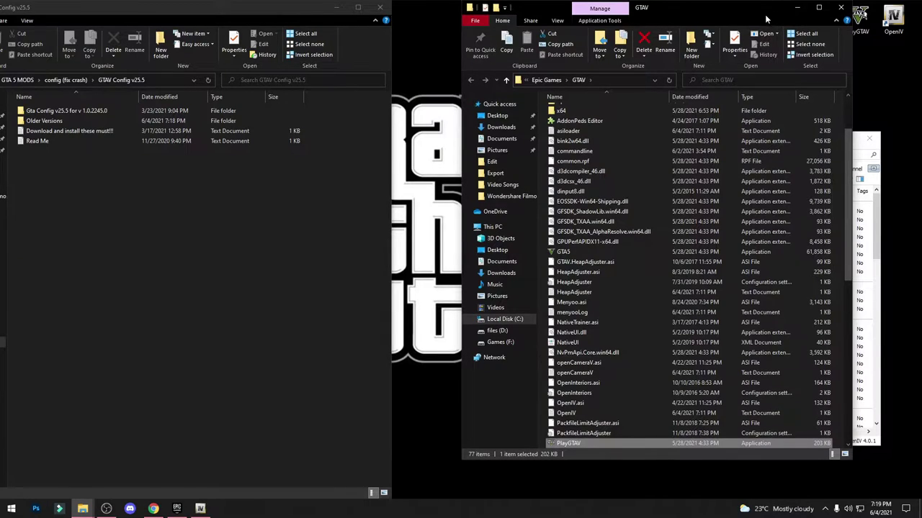
Step: Check the product version in the GTA5 application's property details, then close the properties and the game folder
{"action": "left_click", "coordinate": [565, 253]}
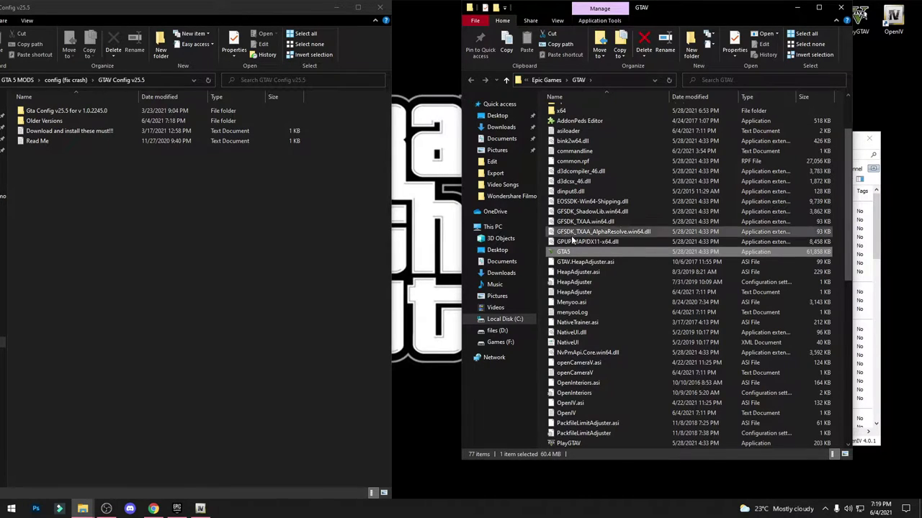
{"action": "right_click", "coordinate": [567, 254]}
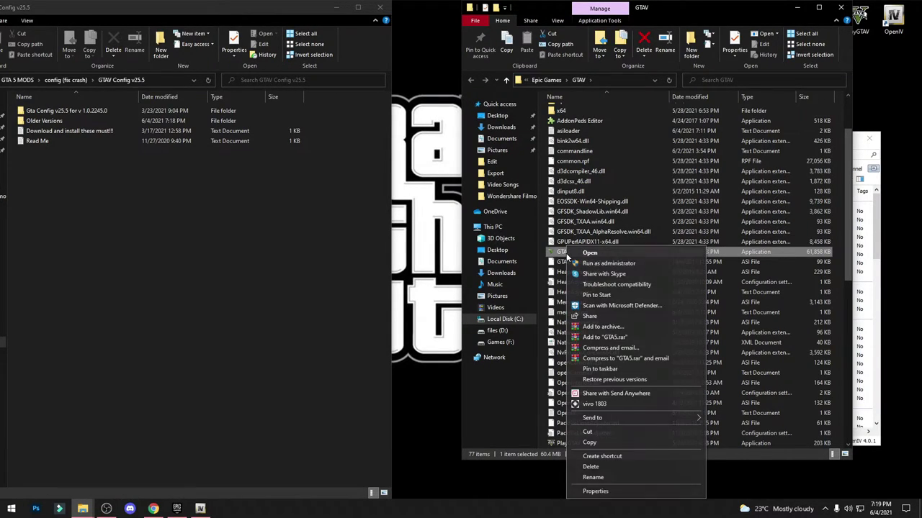
{"action": "left_click", "coordinate": [595, 491]}
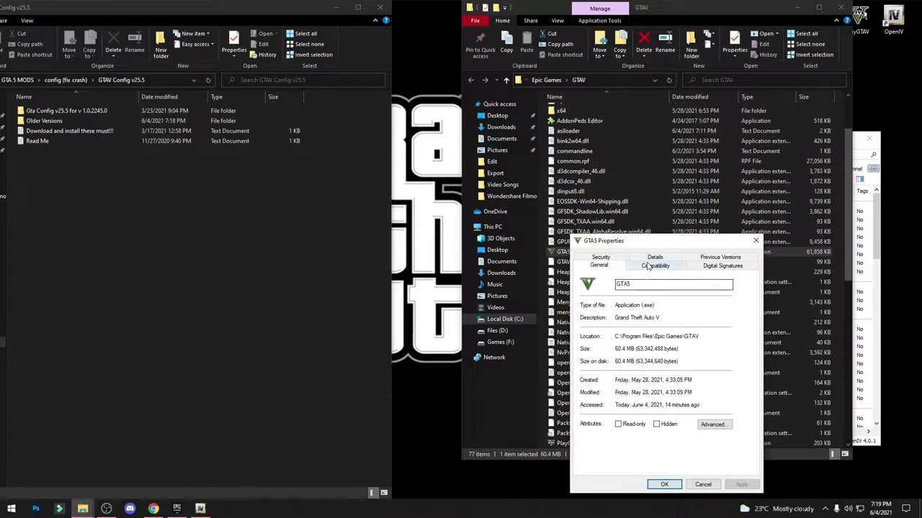
{"action": "left_click", "coordinate": [648, 260]}
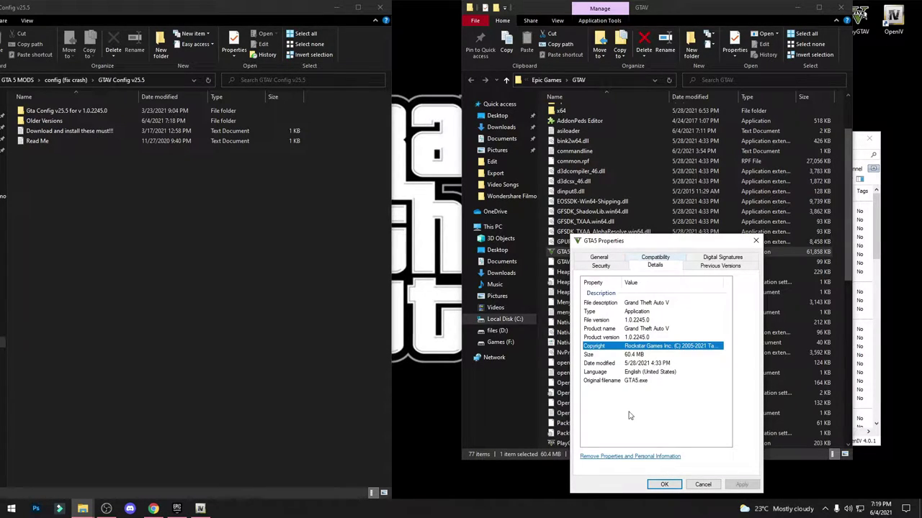
{"action": "left_click", "coordinate": [587, 338]}
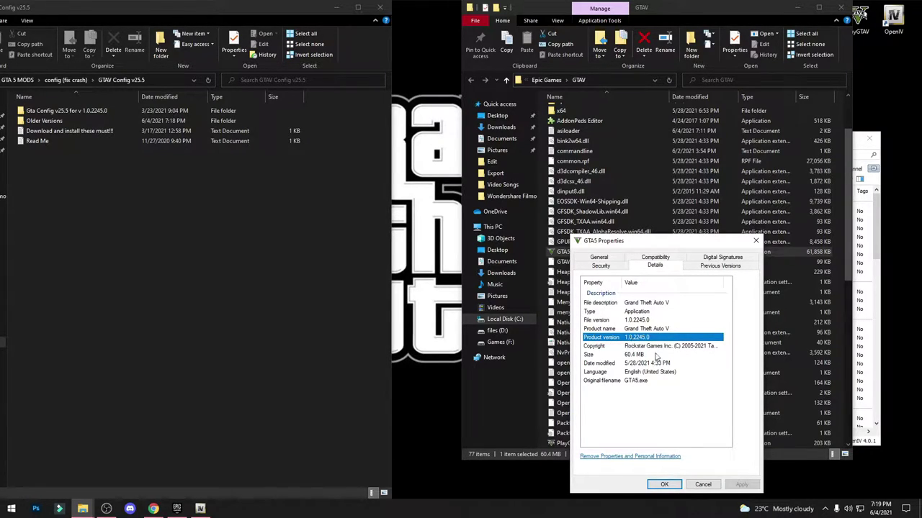
{"action": "left_click", "coordinate": [627, 433]}
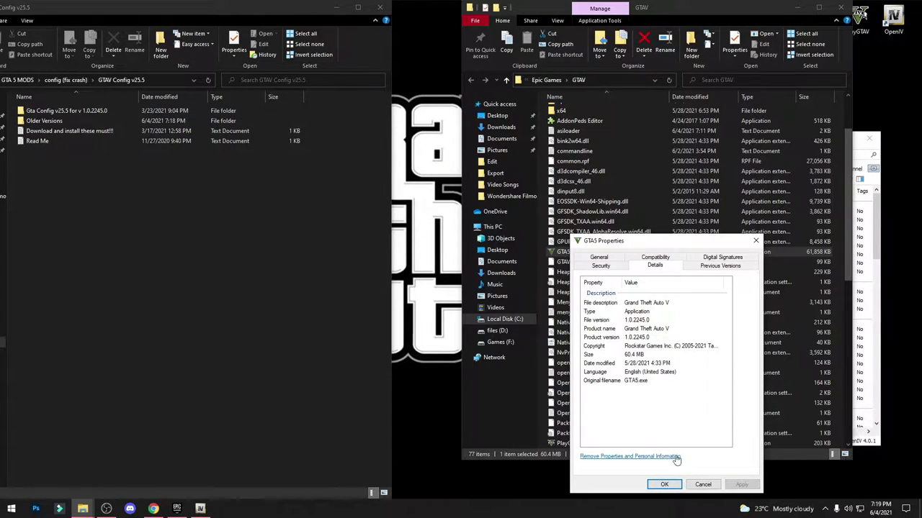
{"action": "left_click", "coordinate": [702, 484]}
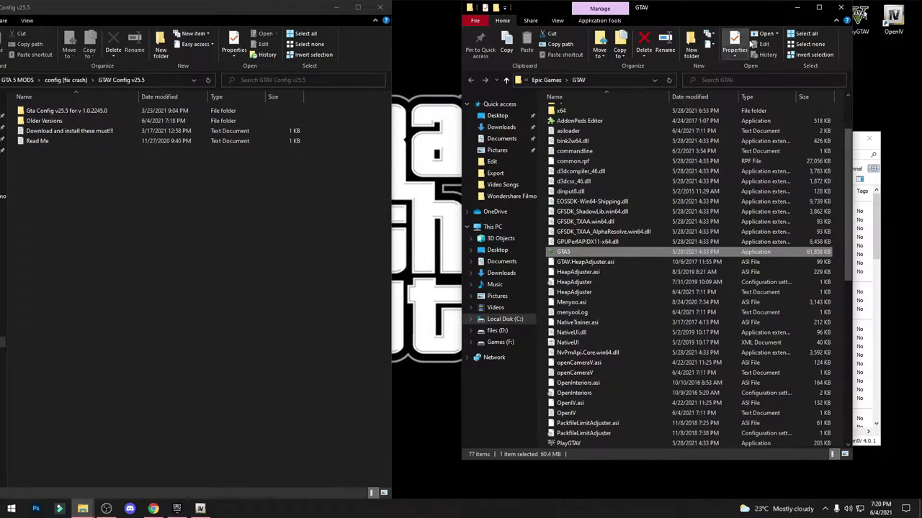
{"action": "left_click", "coordinate": [840, 7]}
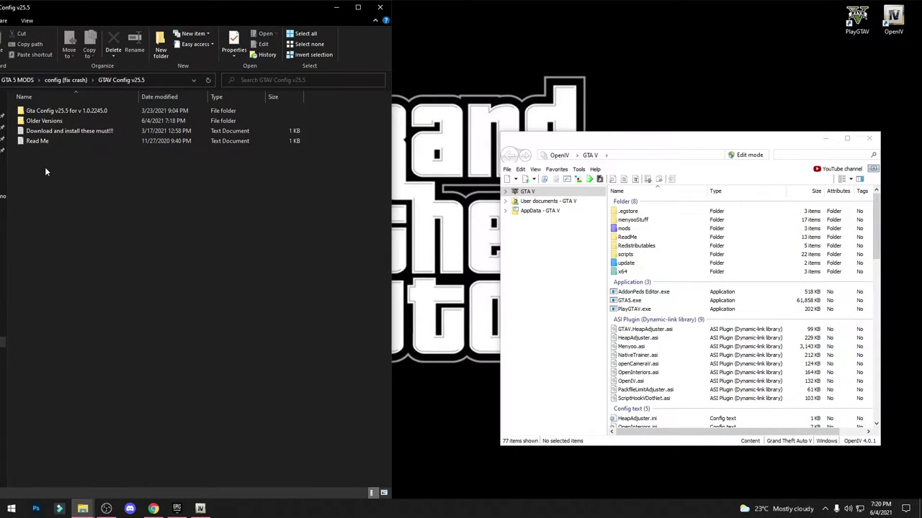
Step: Open the Gta Config v25.5 for v 1.0.2245.0 folder
{"action": "left_click", "coordinate": [48, 112]}
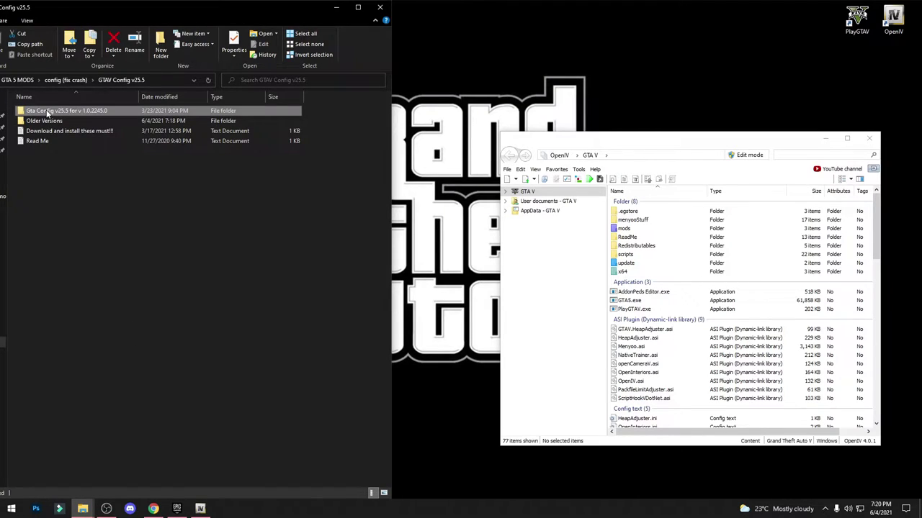
{"action": "double_click", "coordinate": [48, 113]}
{"action": "left_click_drag", "start_coordinate": [51, 370], "coordinate": [149, 57]}
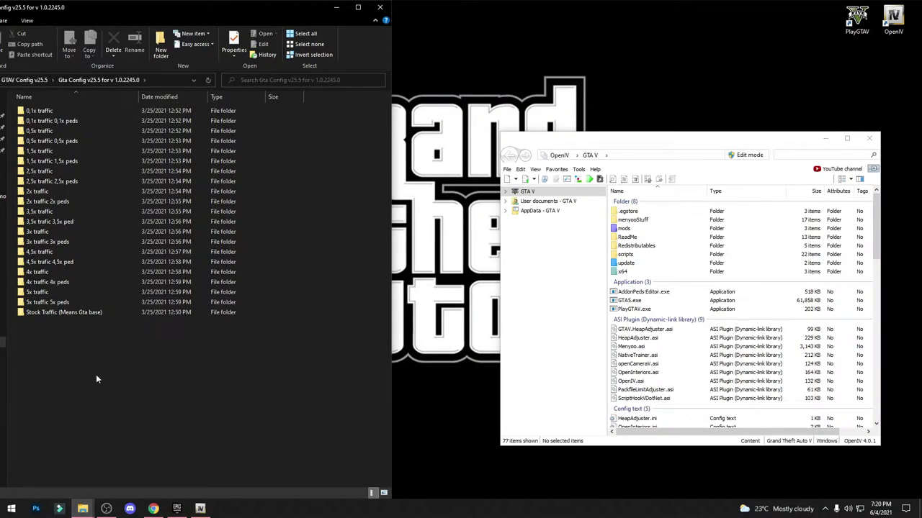
Step: Examine the traffic and peds variant folders, including 2,5x traffic, 5x traffic 5x peds and Stock Traffic, to compare the available gameconfig densities
{"action": "left_click", "coordinate": [65, 303]}
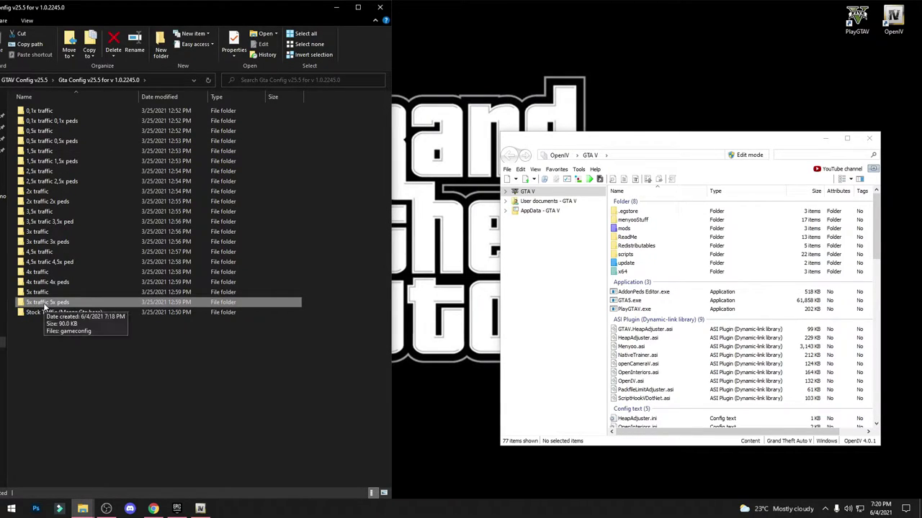
{"action": "left_click", "coordinate": [317, 202]}
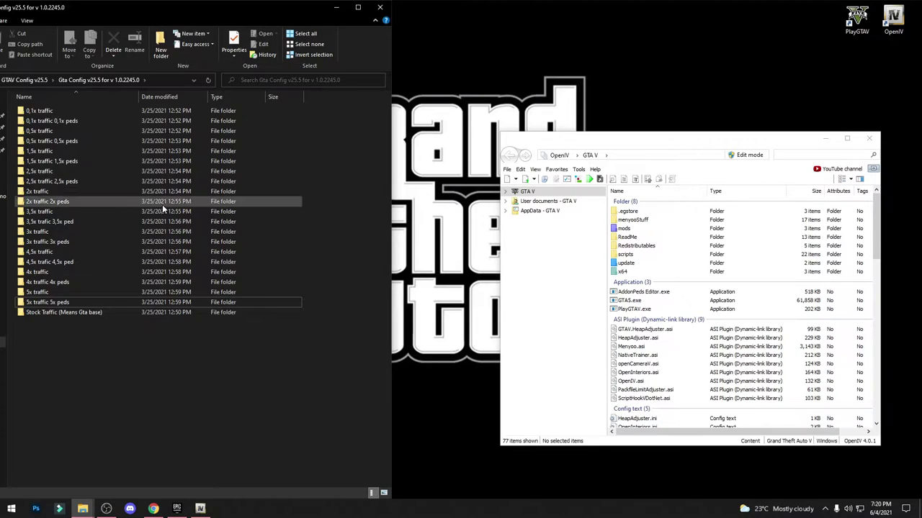
{"action": "left_click", "coordinate": [30, 173]}
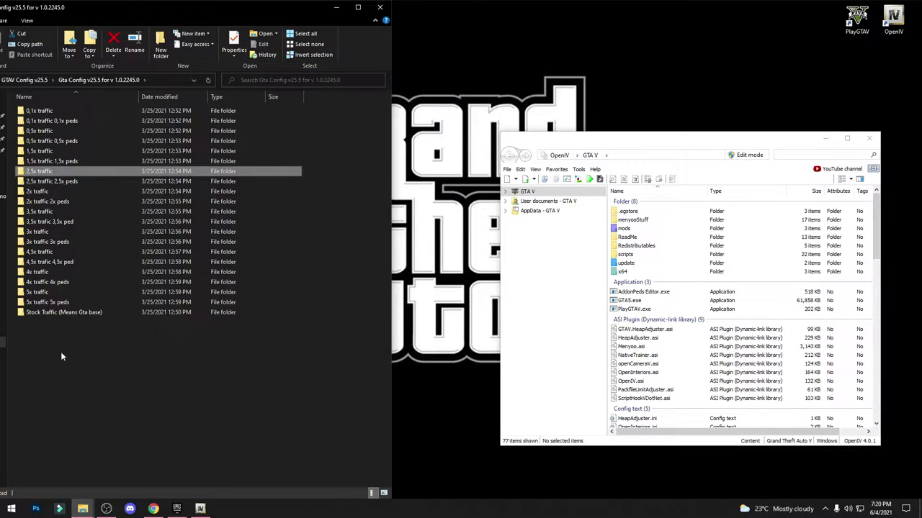
{"action": "left_click", "coordinate": [47, 315]}
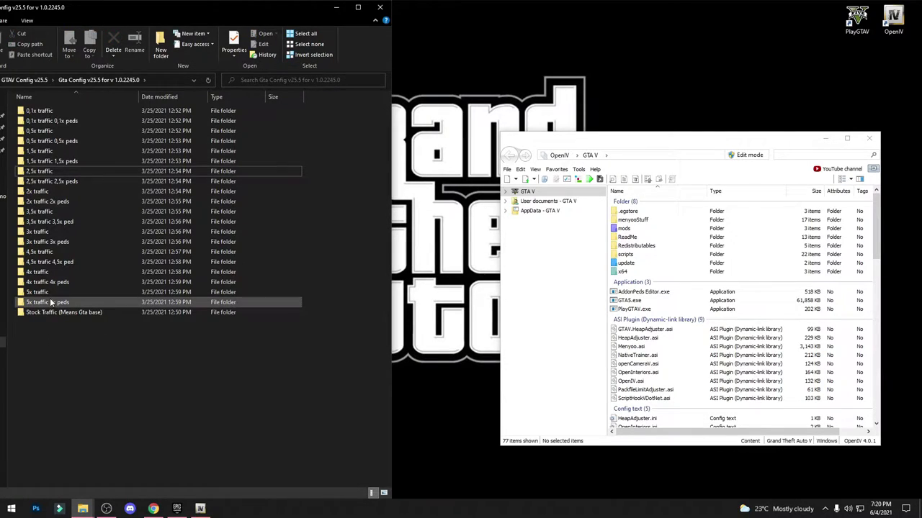
{"action": "left_click", "coordinate": [51, 305]}
{"action": "left_click", "coordinate": [50, 345]}
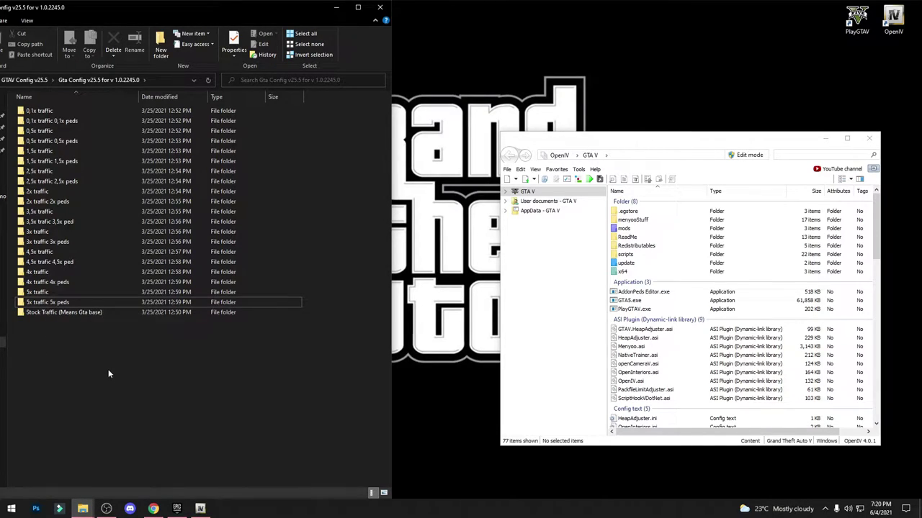
{"action": "left_click", "coordinate": [36, 173]}
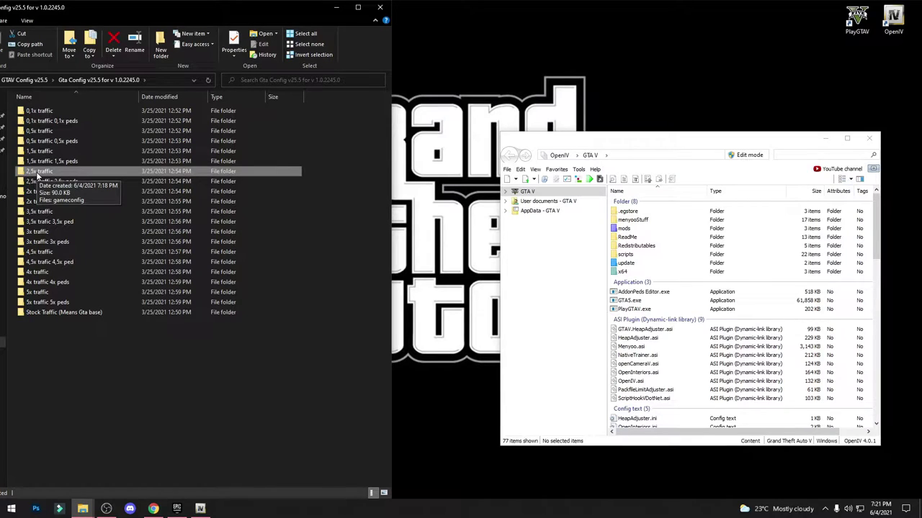
{"action": "left_click_drag", "start_coordinate": [65, 399], "coordinate": [101, 386]}
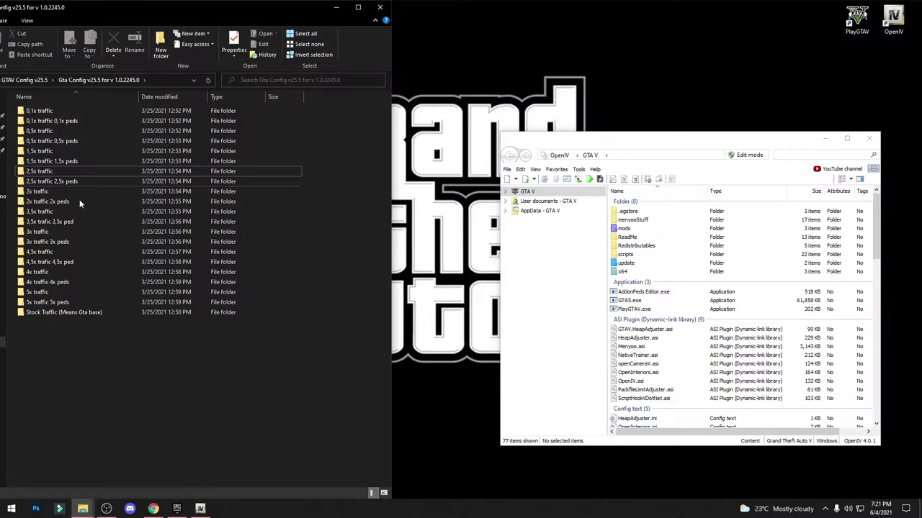
{"action": "left_click", "coordinate": [75, 282]}
{"action": "left_click", "coordinate": [73, 301]}
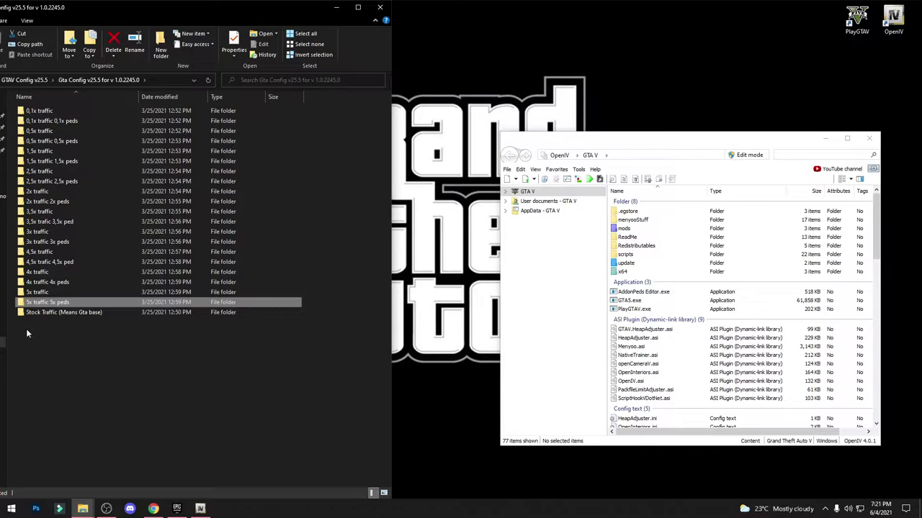
{"action": "left_click", "coordinate": [90, 395]}
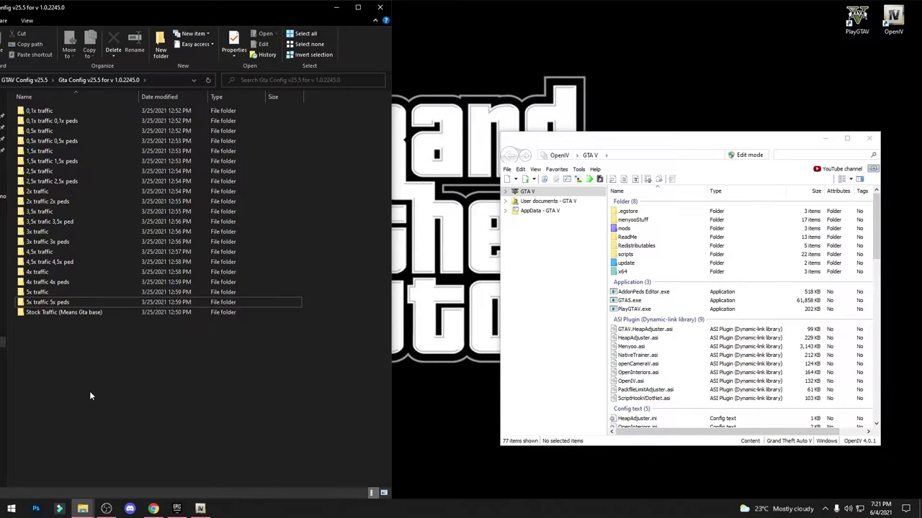
{"action": "left_click", "coordinate": [31, 173]}
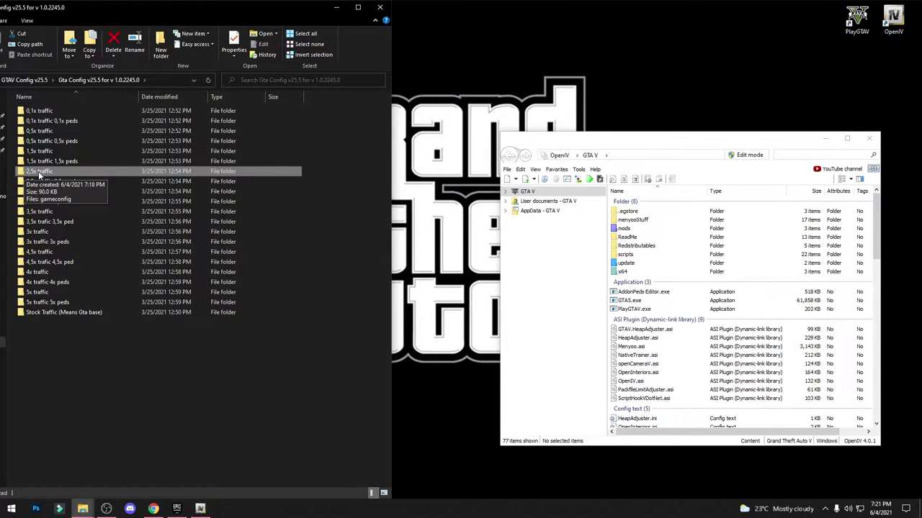
{"action": "left_click_drag", "start_coordinate": [59, 366], "coordinate": [73, 86]}
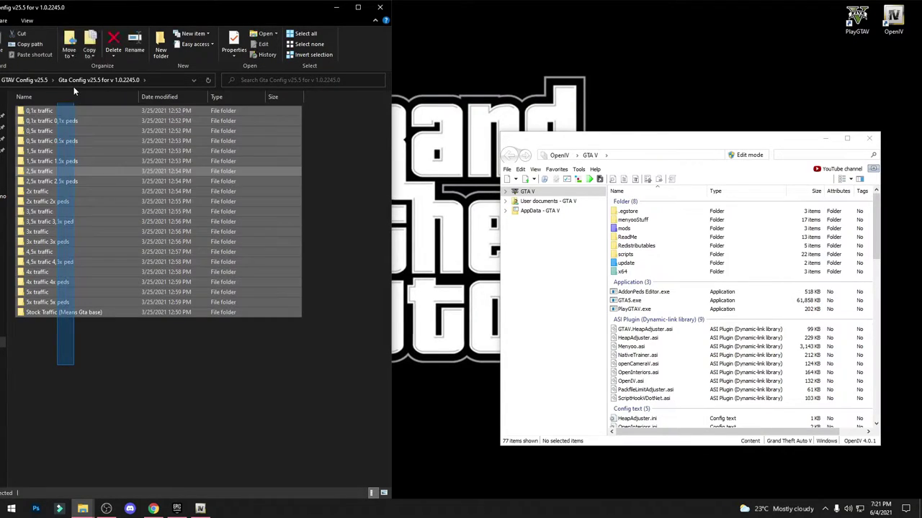
{"action": "left_click", "coordinate": [62, 383]}
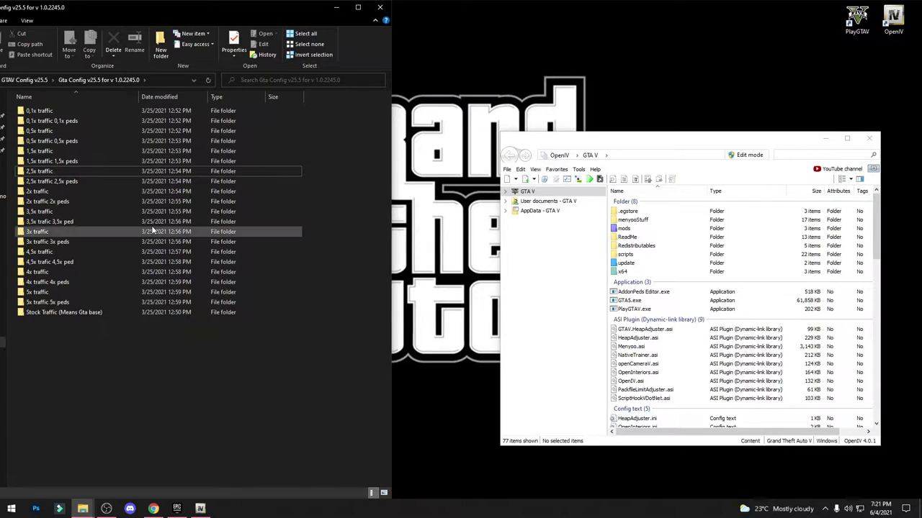
{"action": "left_click", "coordinate": [55, 265]}
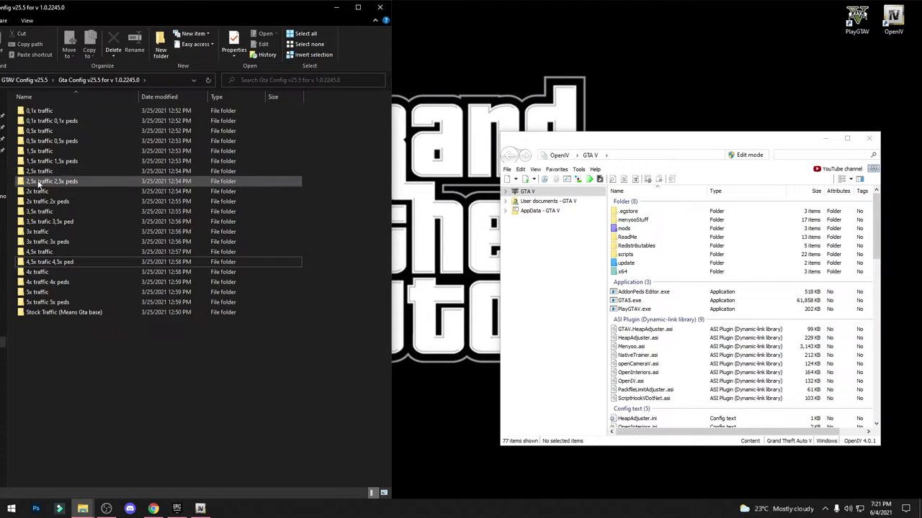
Step: Open the 2,5x traffic 2,5x peds folder and locate its gameconfig file
{"action": "left_click", "coordinate": [29, 181]}
{"action": "double_click", "coordinate": [44, 182]}
{"action": "left_click", "coordinate": [32, 112]}
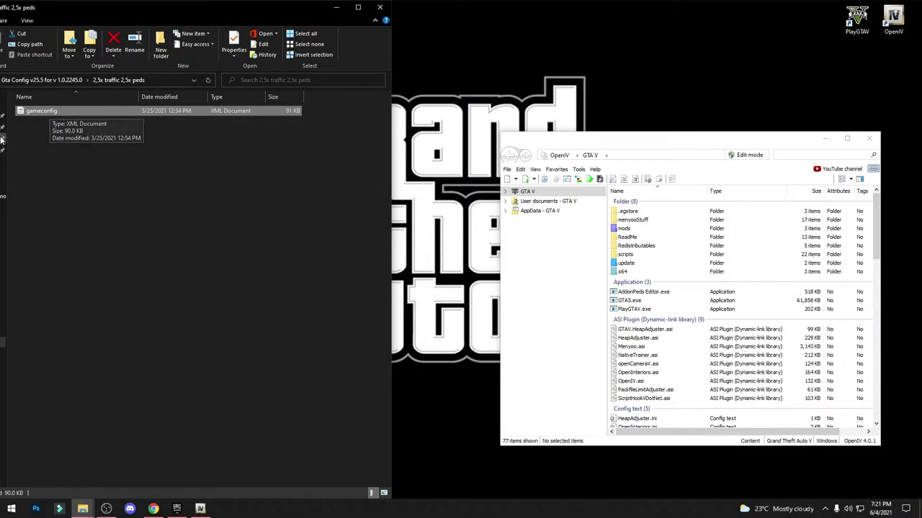
{"action": "left_click", "coordinate": [33, 142]}
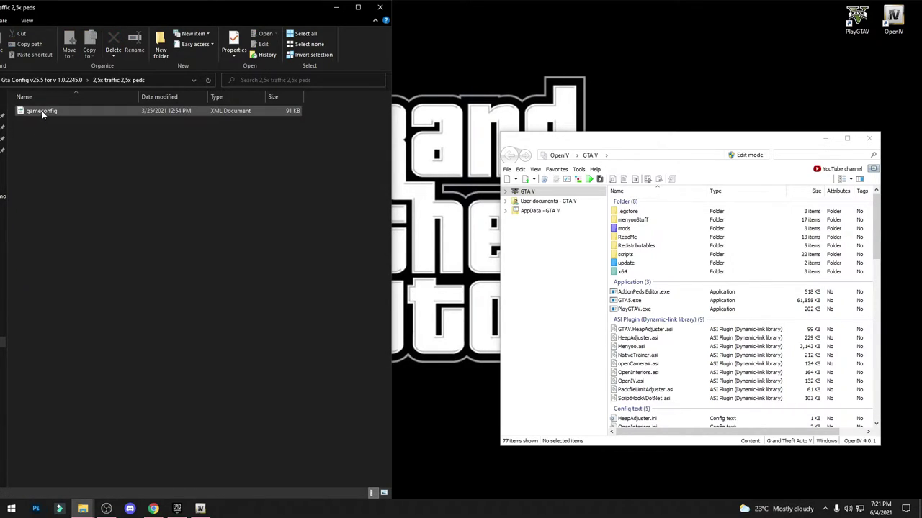
{"action": "left_click", "coordinate": [43, 112]}
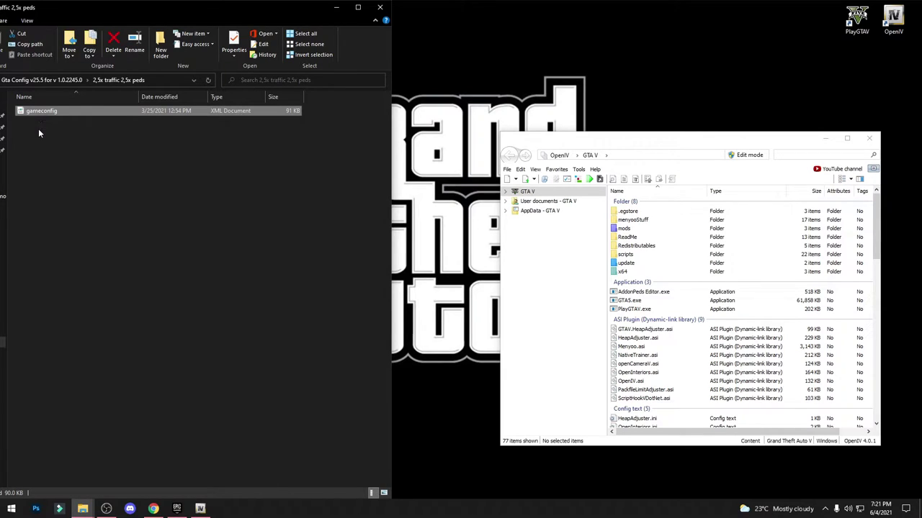
{"action": "right_click", "coordinate": [62, 241]}
{"action": "left_click", "coordinate": [85, 282]}
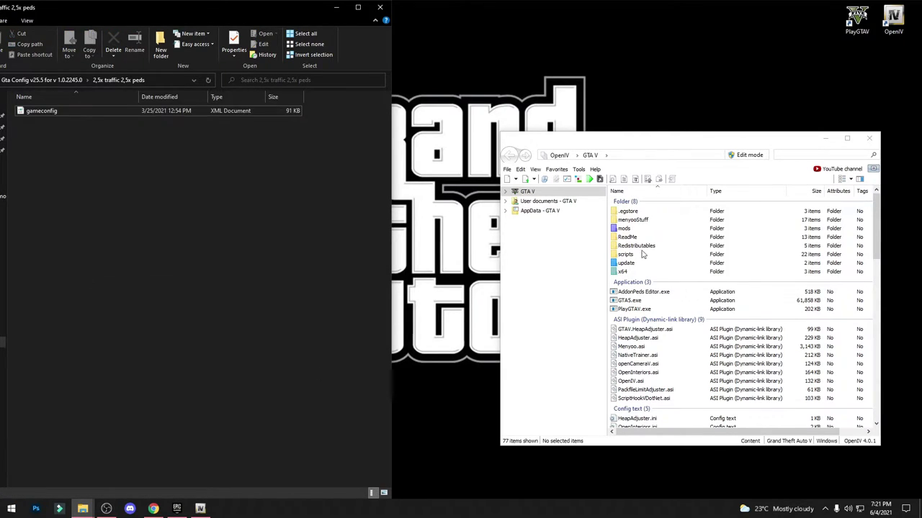
Step: Switch to OpenIV and open the ASI Manager to check the ASI Loader, OpenIV.ASI and openCamera plugins
{"action": "left_click_drag", "start_coordinate": [628, 143], "coordinate": [616, 142]}
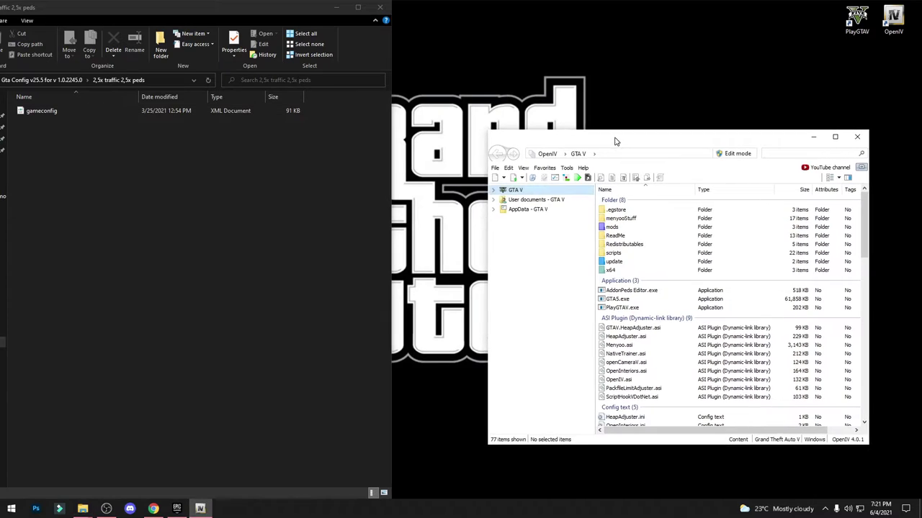
{"action": "left_click_drag", "start_coordinate": [560, 134], "coordinate": [541, 128]}
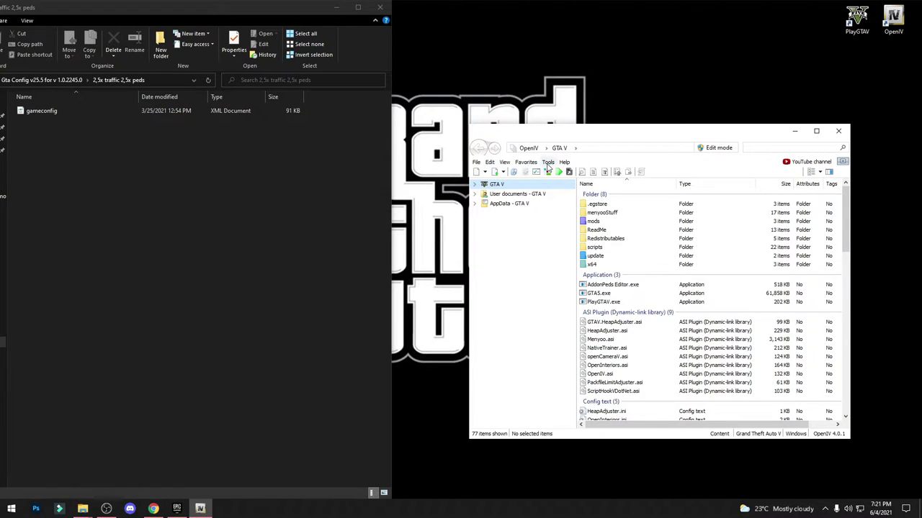
{"action": "left_click", "coordinate": [547, 164]}
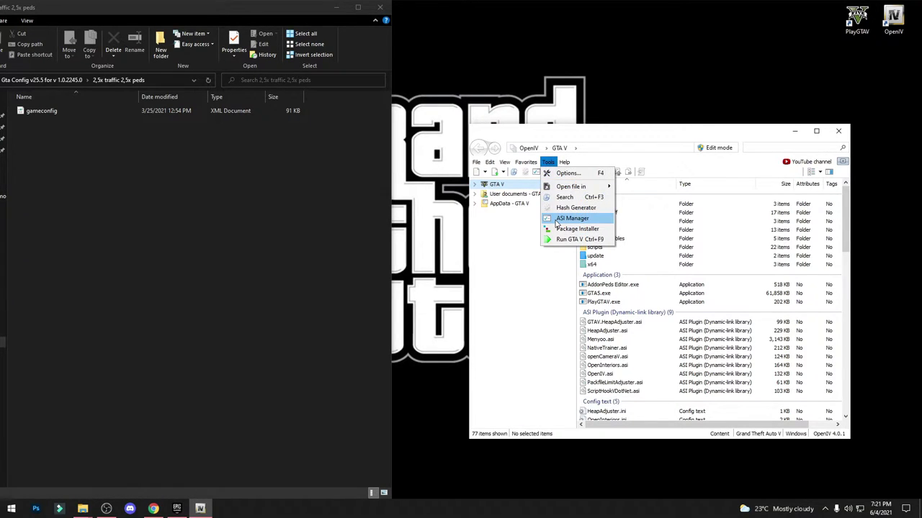
{"action": "left_click", "coordinate": [556, 222]}
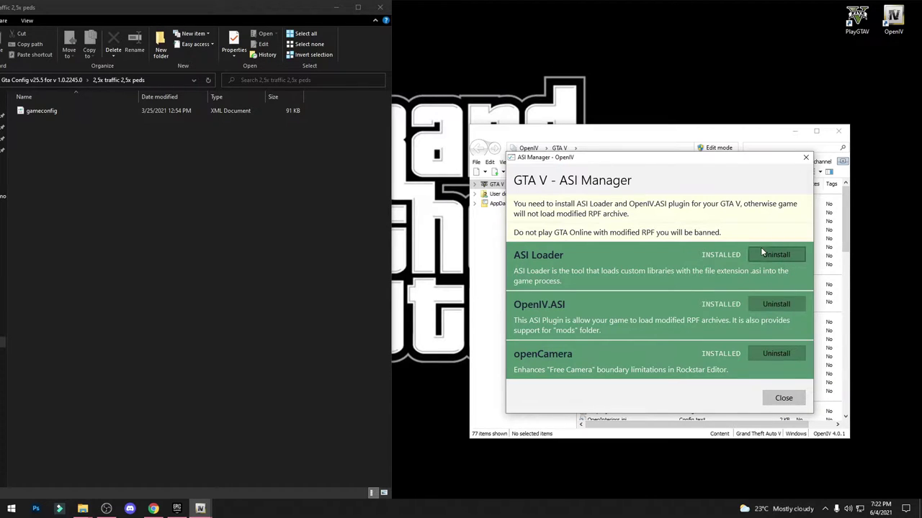
Step: Close the ASI Manager and turn on edit mode for the GTA V archives, accepting the editing warning
{"action": "left_click", "coordinate": [805, 157]}
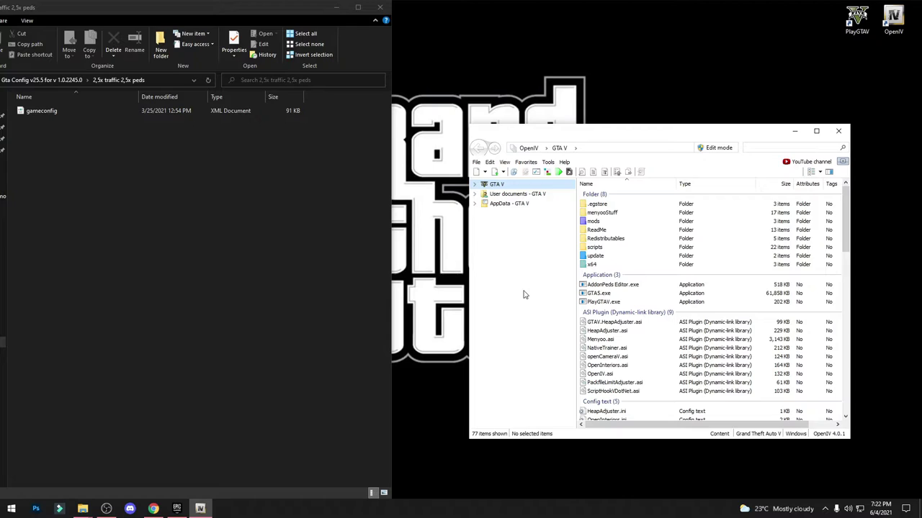
{"action": "left_click", "coordinate": [717, 151]}
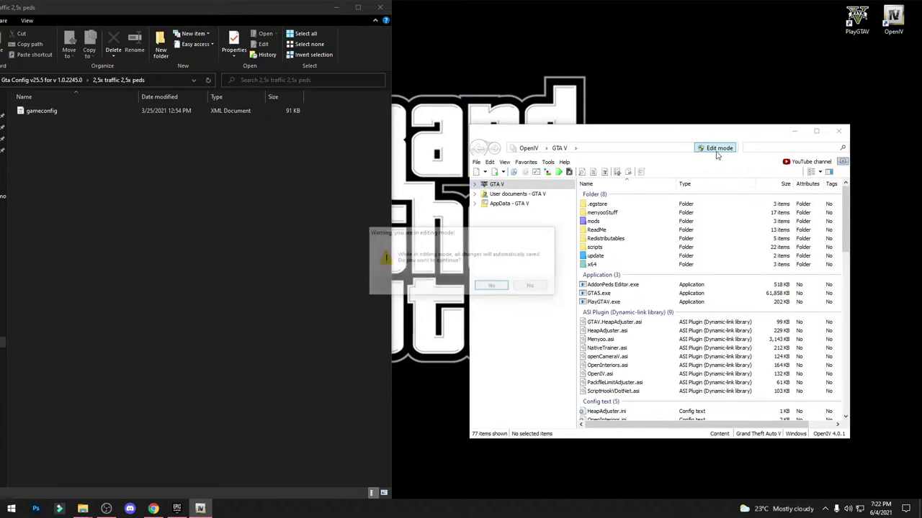
{"action": "left_click", "coordinate": [496, 288]}
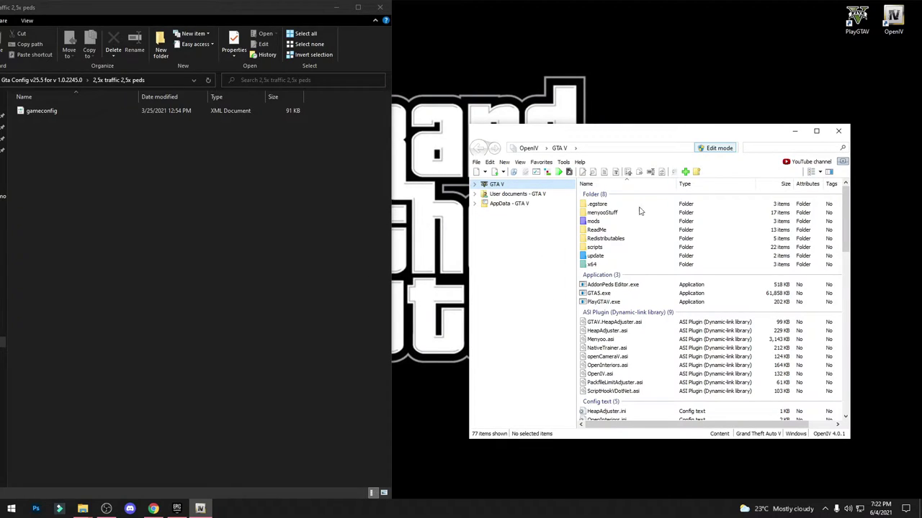
Step: Open the common > data folder inside update.rpf in the mods > update folder
{"action": "double_click", "coordinate": [592, 221]}
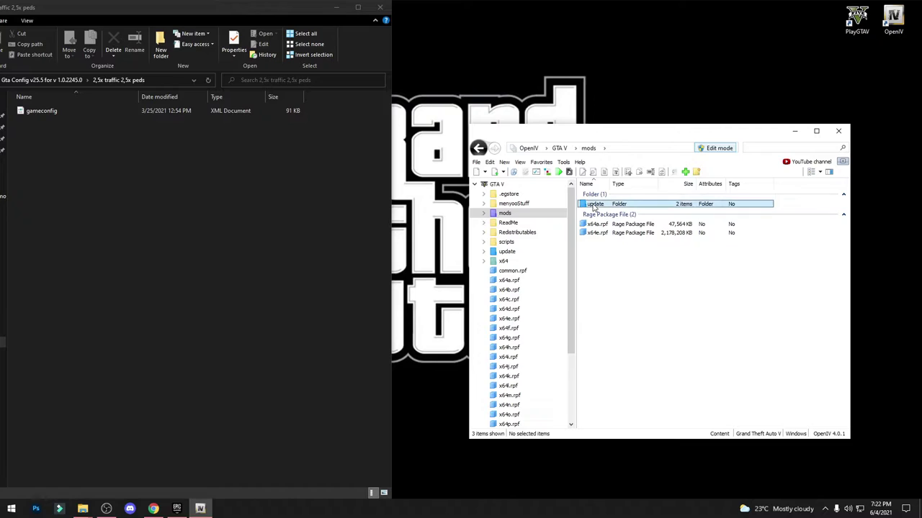
{"action": "double_click", "coordinate": [595, 205]}
{"action": "left_click", "coordinate": [603, 224]}
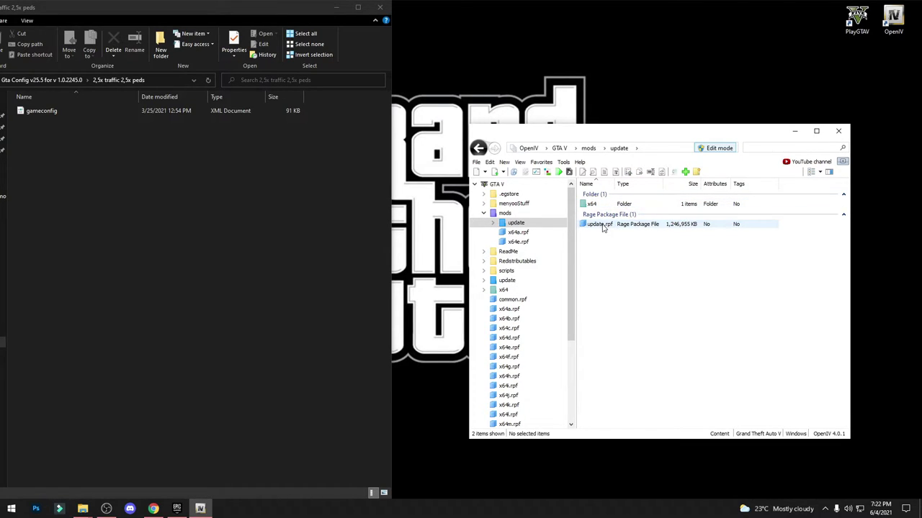
{"action": "double_click", "coordinate": [595, 225]}
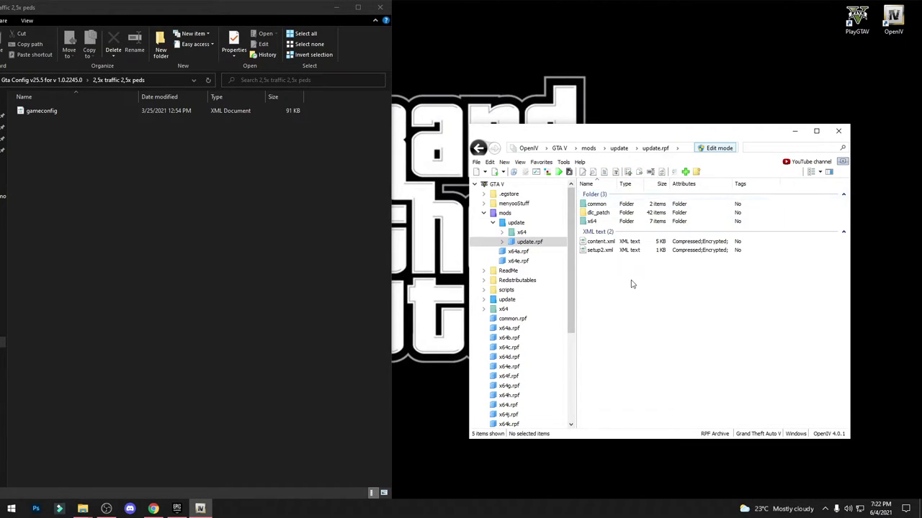
{"action": "double_click", "coordinate": [593, 205]}
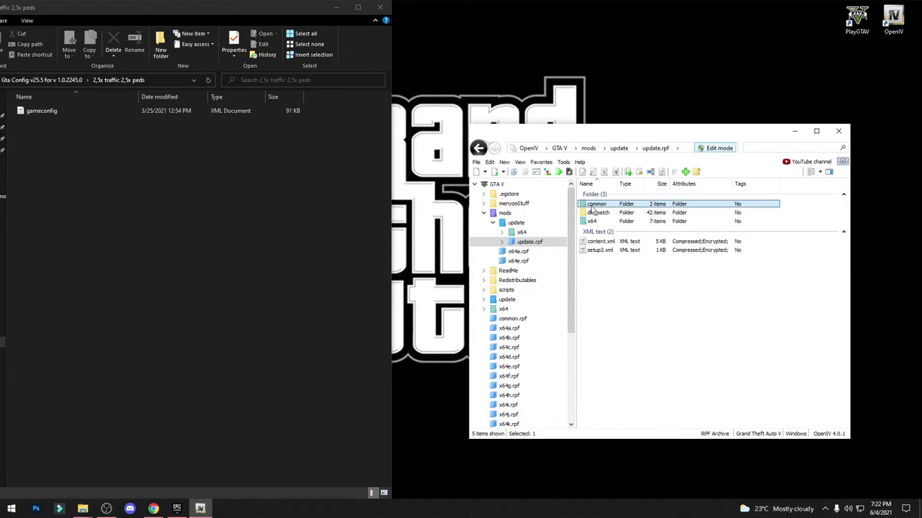
{"action": "double_click", "coordinate": [596, 206]}
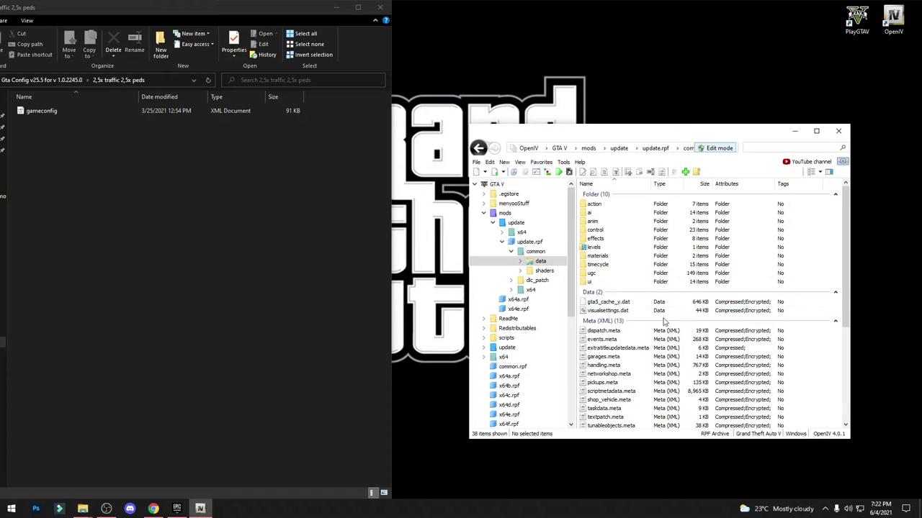
Step: Look through the data folder's files and copy the 2,5x traffic 2,5x peds gameconfig file into it
{"action": "scroll", "coordinate": [669, 321], "scroll_direction": "down", "scroll_amount": 4}
{"action": "scroll", "coordinate": [640, 332], "scroll_direction": "down", "scroll_amount": 1}
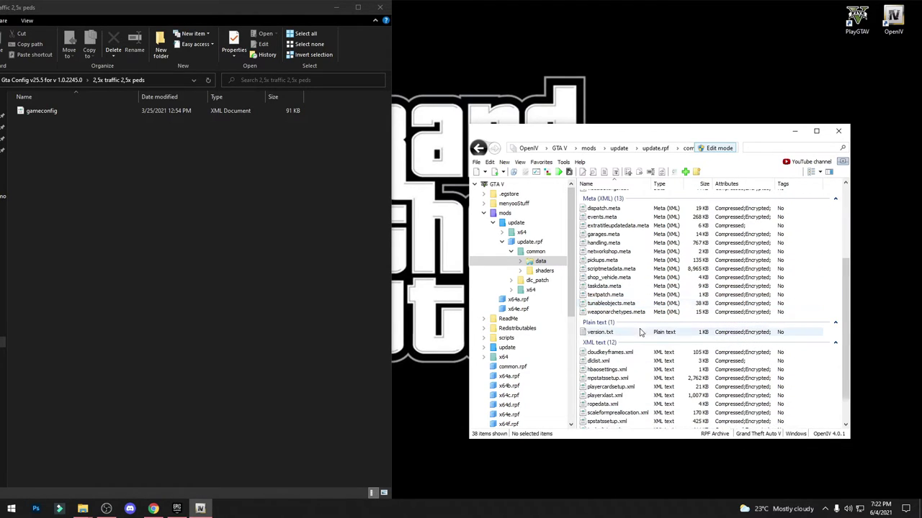
{"action": "scroll", "coordinate": [641, 332], "scroll_direction": "down", "scroll_amount": 1}
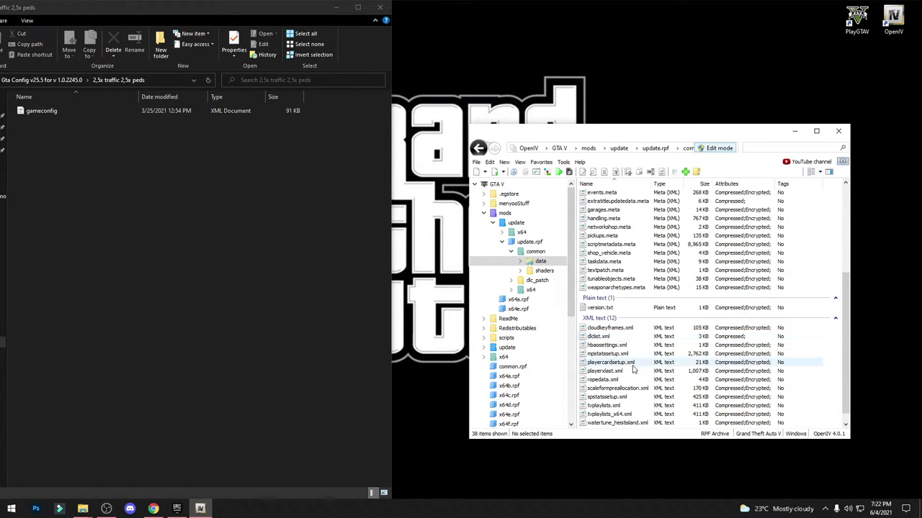
{"action": "scroll", "coordinate": [632, 369], "scroll_direction": "up", "scroll_amount": 2}
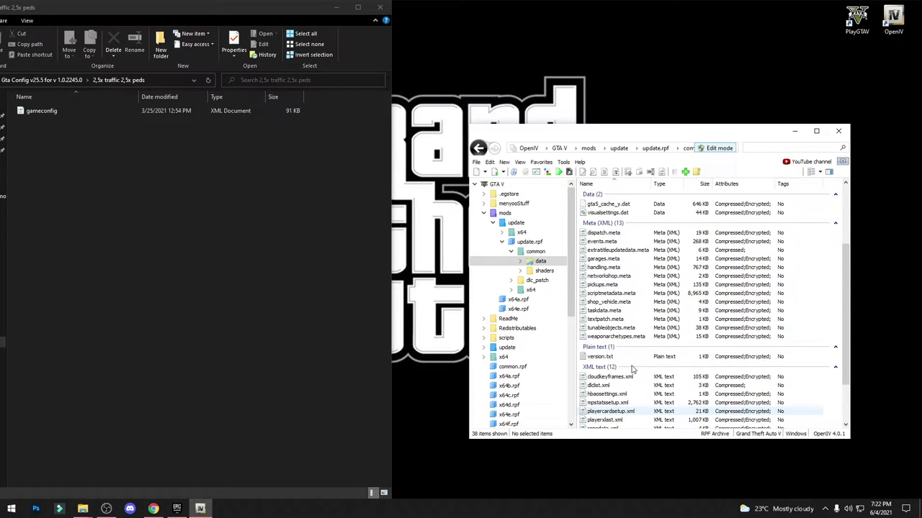
{"action": "scroll", "coordinate": [631, 370], "scroll_direction": "down", "scroll_amount": 2}
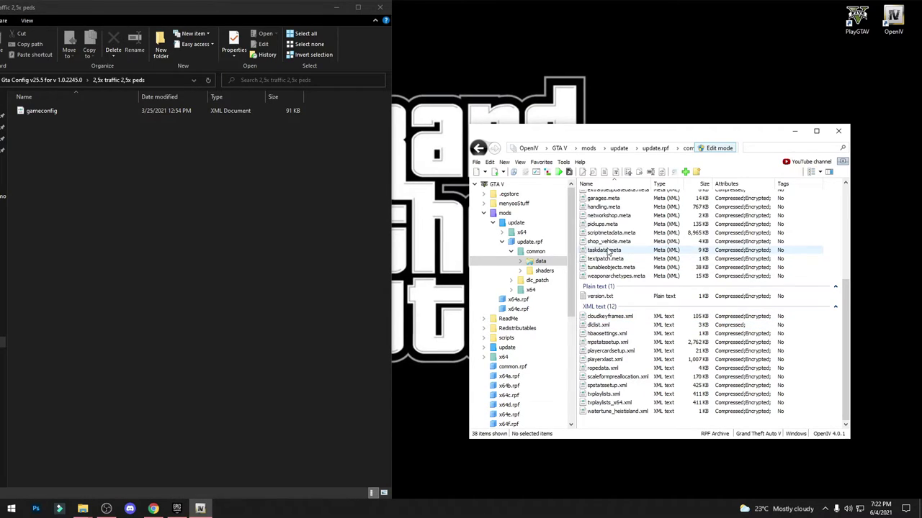
{"action": "left_click_drag", "start_coordinate": [62, 113], "coordinate": [584, 295]}
{"action": "scroll", "coordinate": [753, 311], "scroll_direction": "down", "scroll_amount": 1}
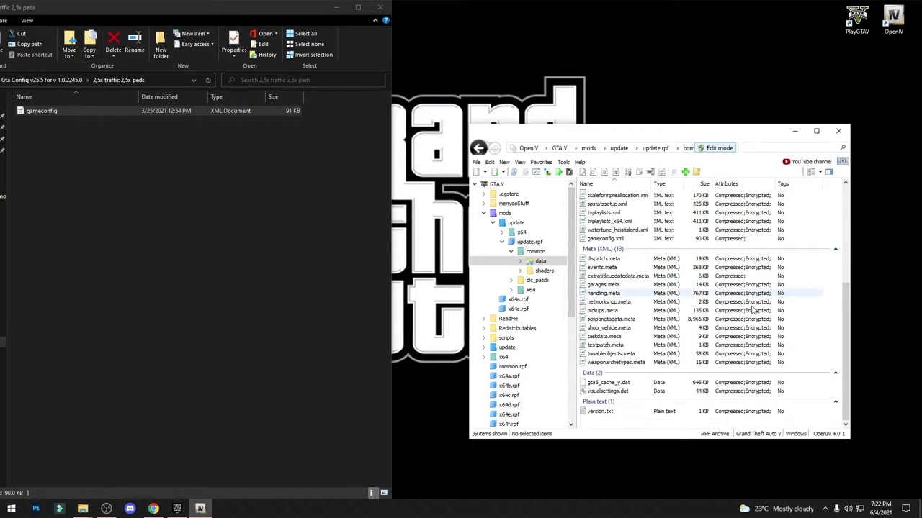
Step: Extract gameconfig.xml from the data folder to the desktop as a backup and reposition its icon beside the other desktop icons
{"action": "left_click", "coordinate": [607, 239]}
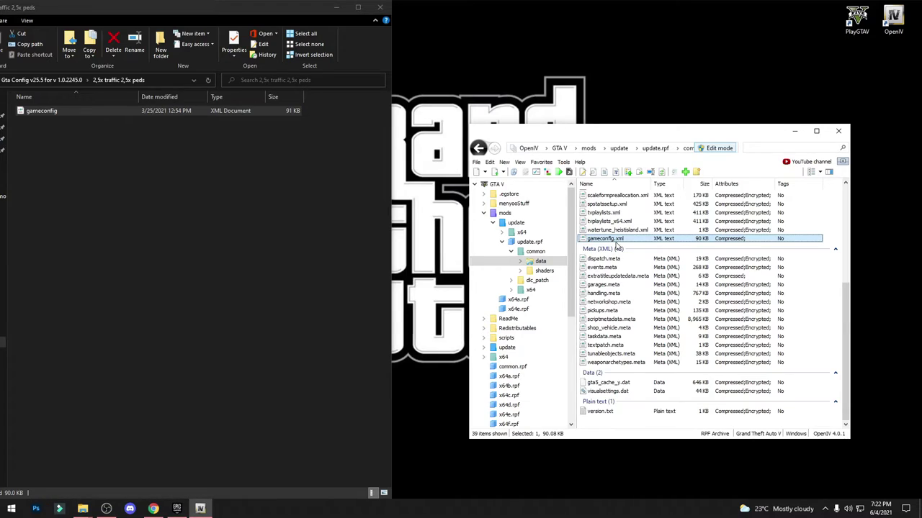
{"action": "left_click_drag", "start_coordinate": [615, 245], "coordinate": [666, 33]}
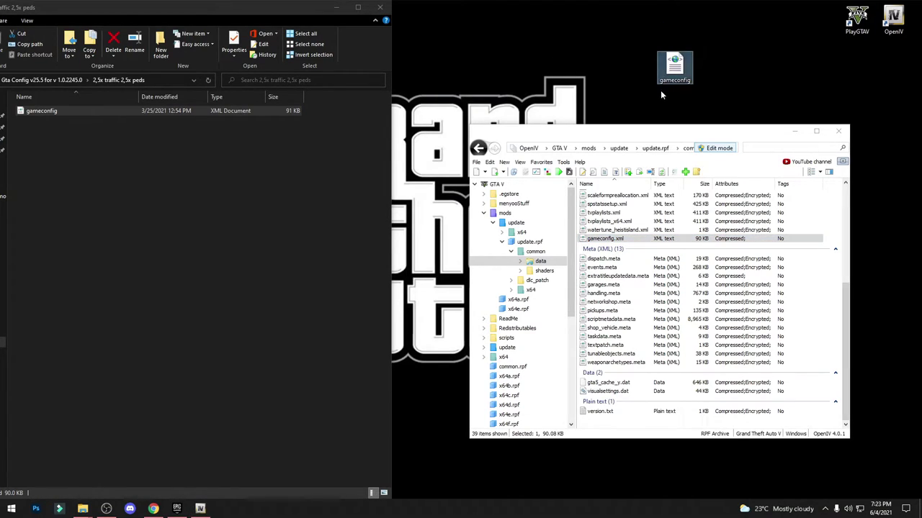
{"action": "left_click_drag", "start_coordinate": [667, 81], "coordinate": [667, 32]}
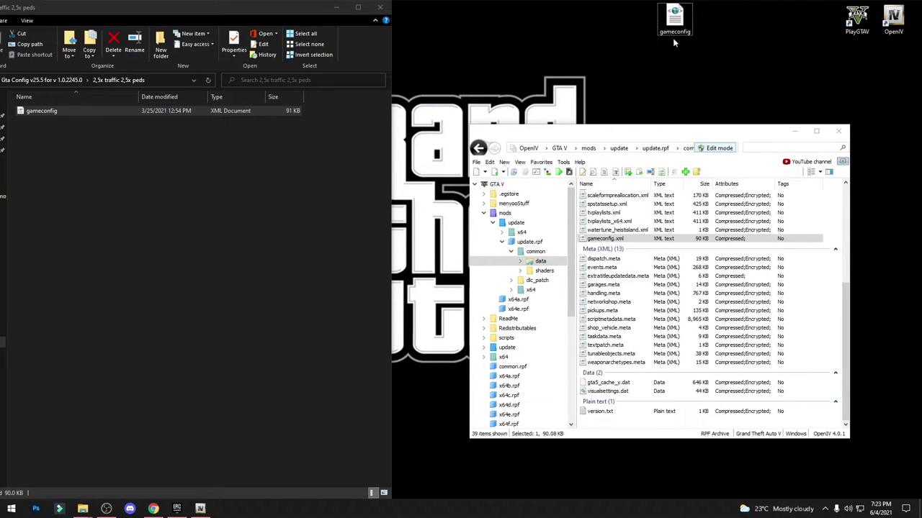
Step: Permanently delete gameconfig.xml from the data folder in update.rpf
{"action": "left_click", "coordinate": [580, 240]}
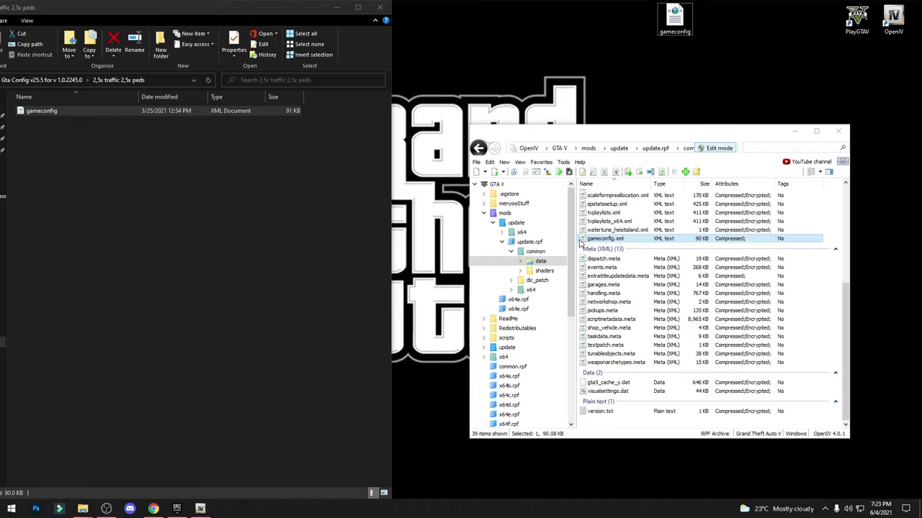
{"action": "left_click", "coordinate": [591, 243]}
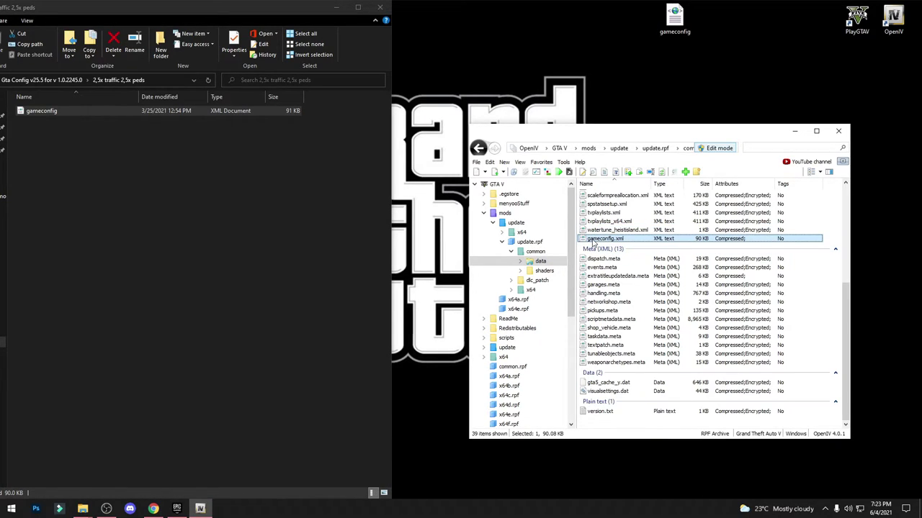
{"action": "key", "text": "Delete"}
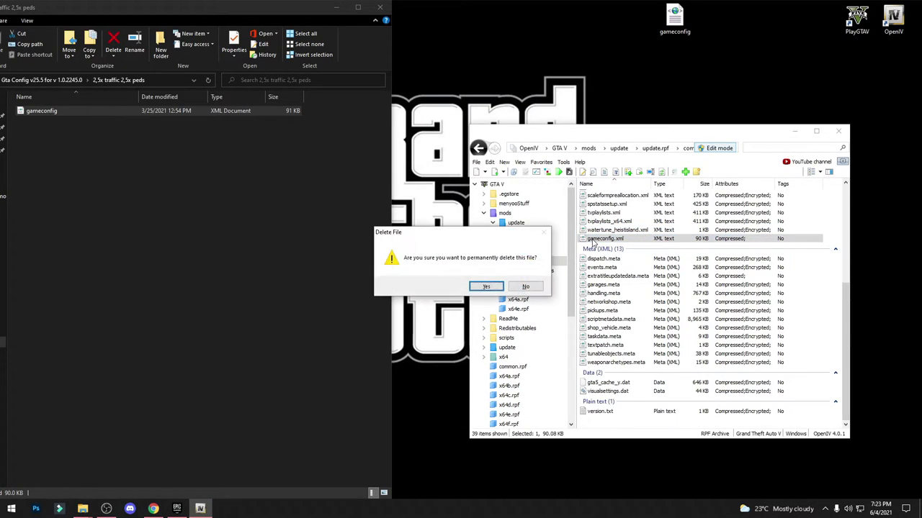
{"action": "left_click", "coordinate": [489, 288]}
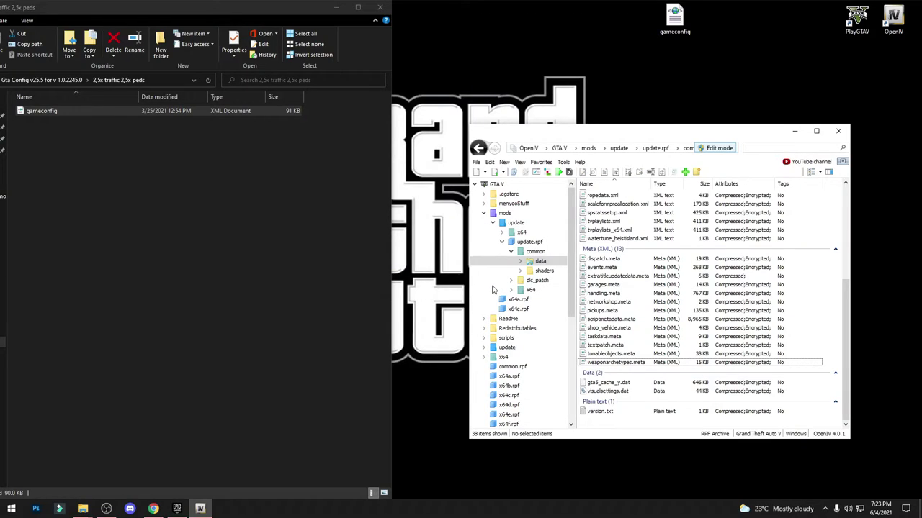
Step: Add the gameconfig file from the 2,5x traffic 2,5x peds folder to the data folder again and close OpenIV
{"action": "left_click", "coordinate": [303, 290]}
{"action": "left_click", "coordinate": [32, 112]}
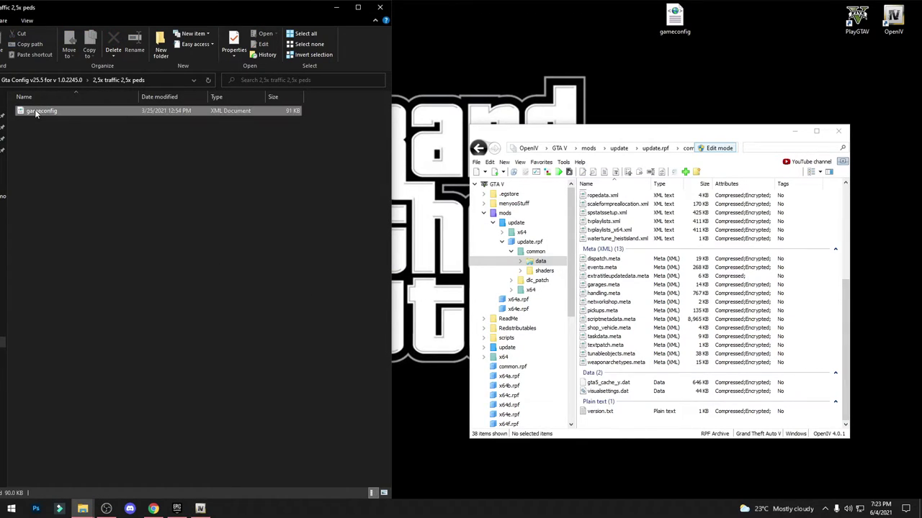
{"action": "left_click", "coordinate": [42, 137]}
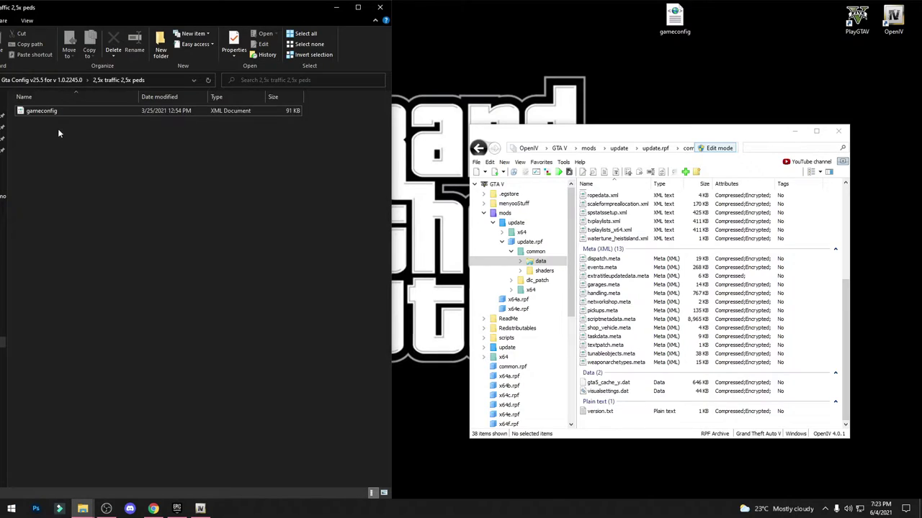
{"action": "left_click_drag", "start_coordinate": [36, 111], "coordinate": [583, 285]}
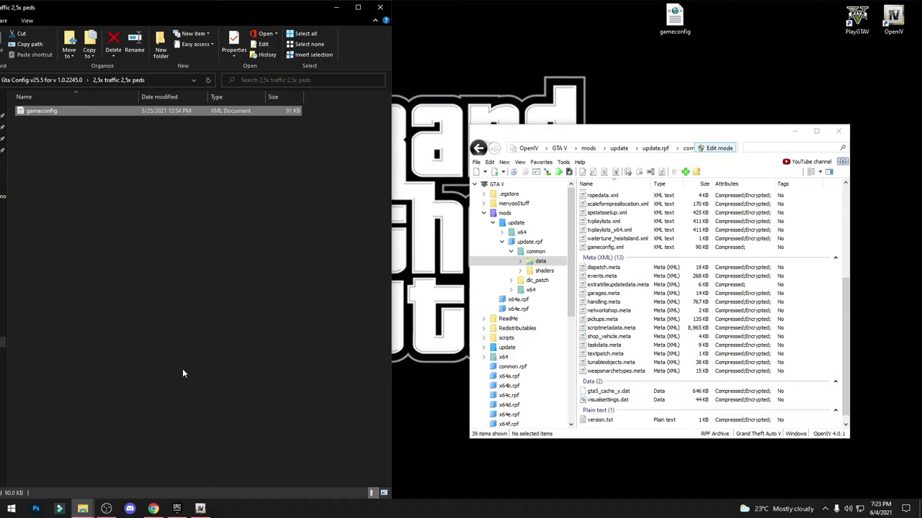
{"action": "left_click", "coordinate": [176, 330]}
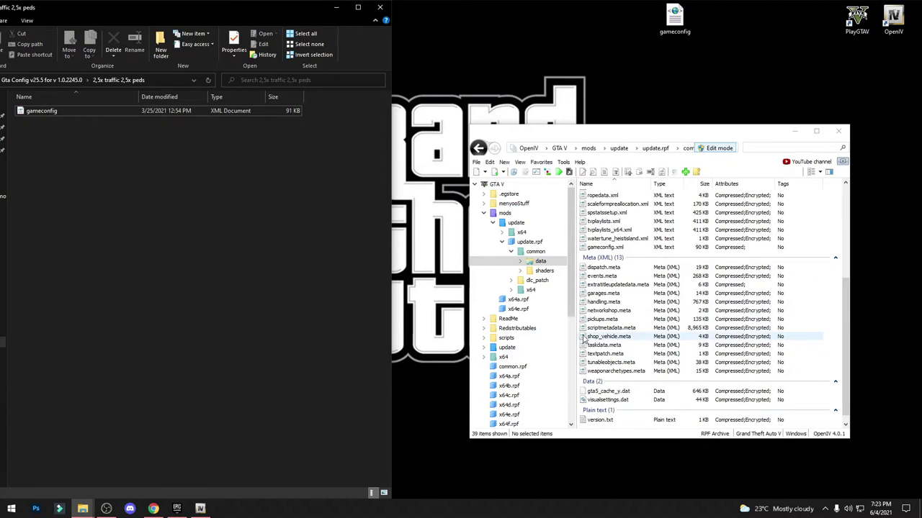
{"action": "scroll", "coordinate": [643, 375], "scroll_direction": "up", "scroll_amount": 5}
{"action": "scroll", "coordinate": [643, 375], "scroll_direction": "down", "scroll_amount": 5}
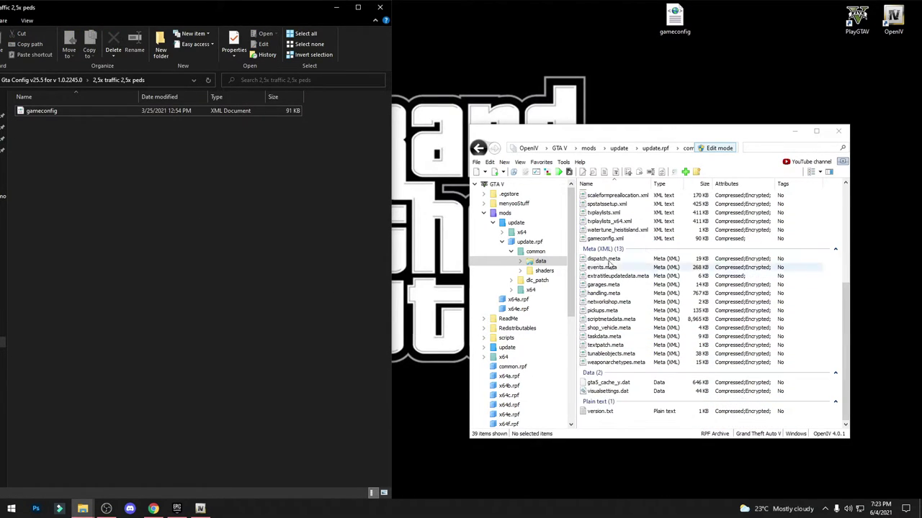
{"action": "left_click", "coordinate": [838, 133]}
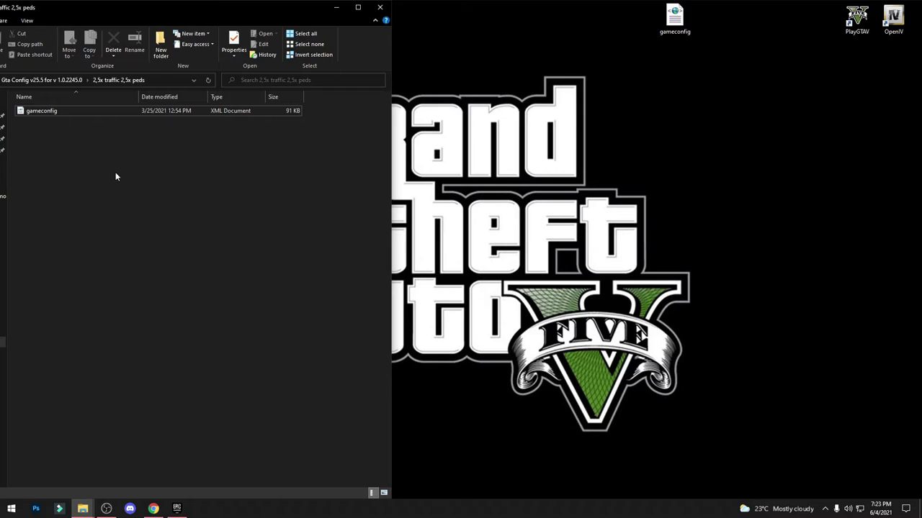
Step: Return to the config (fix crash) folder and permanently delete the extracted GTAV Config v25.5 folder
{"action": "key", "text": "BackSpace"}
{"action": "key", "text": "BackSpace"}
{"action": "left_click", "coordinate": [41, 121], "text": "ctrl"}
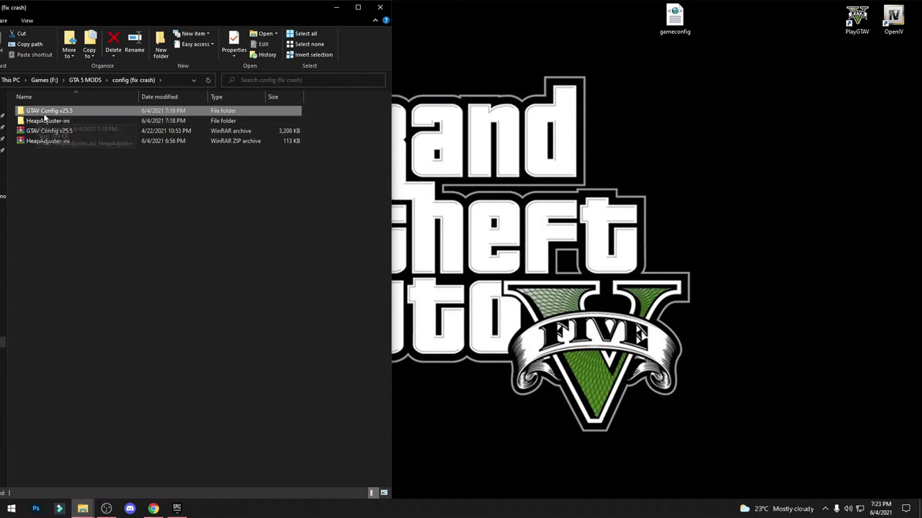
{"action": "left_click", "coordinate": [55, 168]}
{"action": "left_click", "coordinate": [45, 115]}
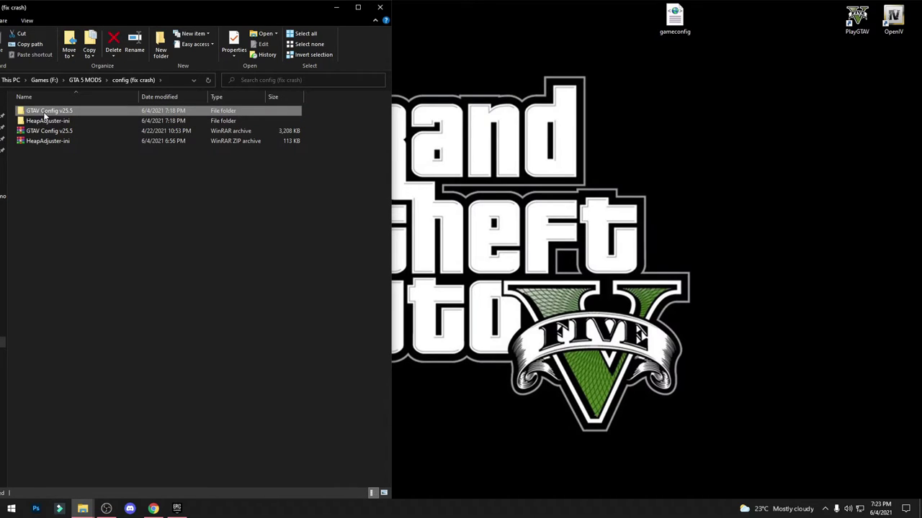
{"action": "key", "text": "shift+Delete"}
{"action": "key", "text": "Return"}
Step: Open the HeapAdjuster-ini folder and select both HeapAdjuster files
{"action": "left_click", "coordinate": [34, 115]}
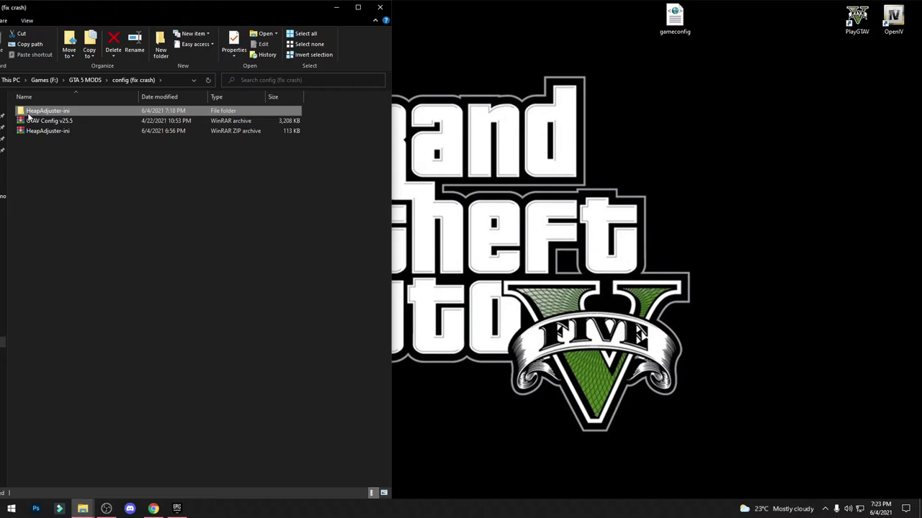
{"action": "left_click", "coordinate": [67, 163]}
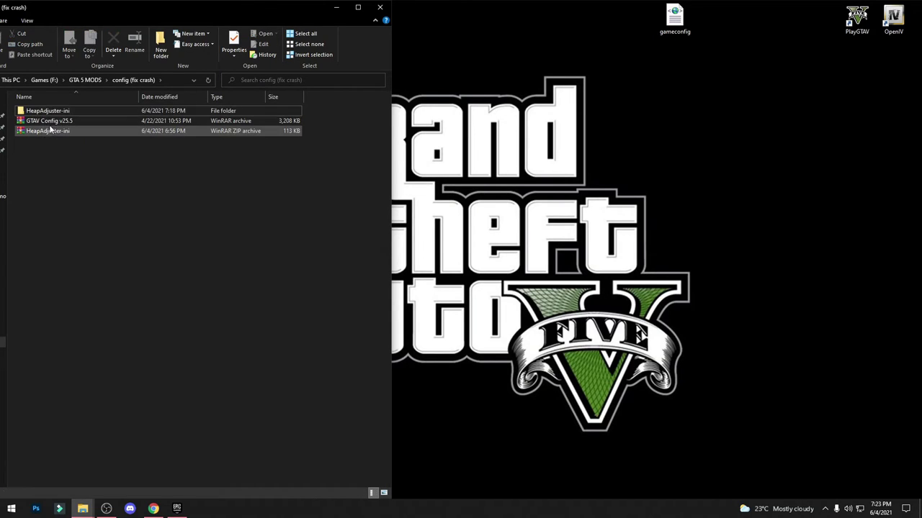
{"action": "double_click", "coordinate": [50, 113]}
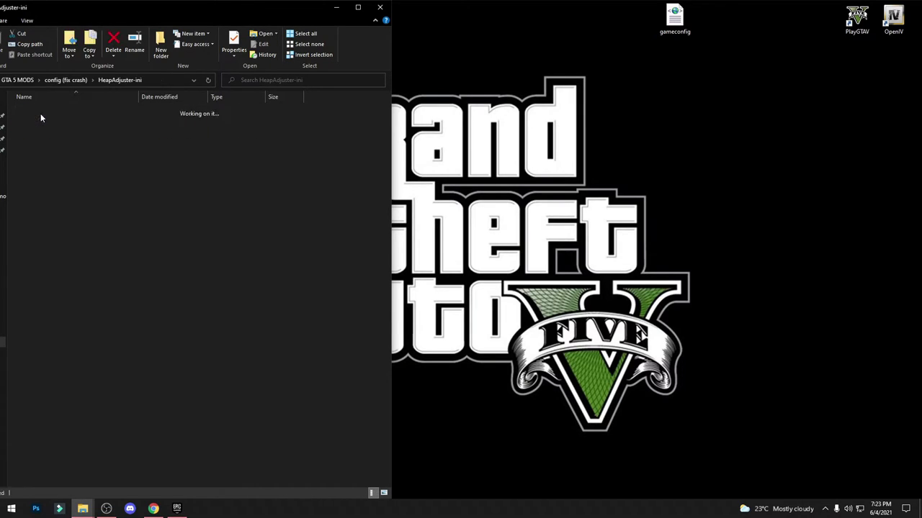
{"action": "left_click", "coordinate": [33, 115]}
{"action": "left_click_drag", "start_coordinate": [51, 185], "coordinate": [64, 115]}
Step: Open the GTAV installation folder from the PlayGTAV shortcut and place its window beside the HeapAdjuster-ini folder
{"action": "right_click", "coordinate": [859, 26]}
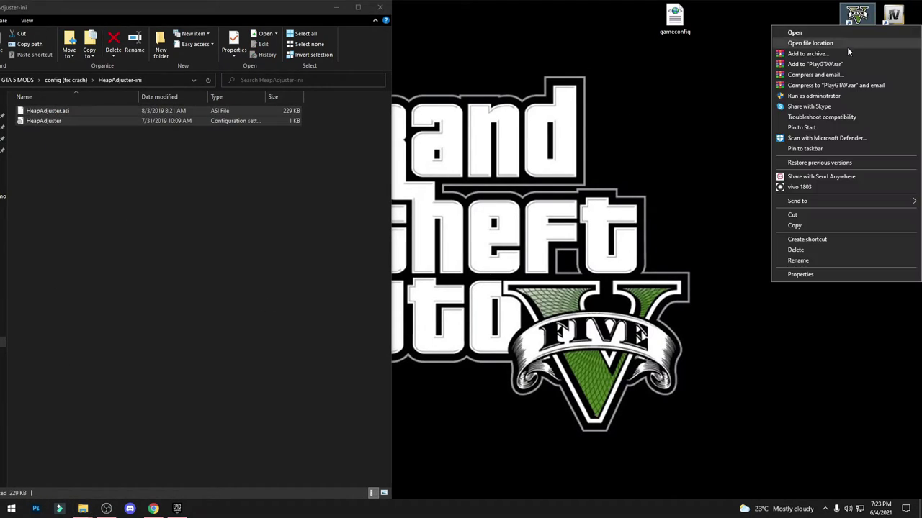
{"action": "left_click", "coordinate": [831, 46]}
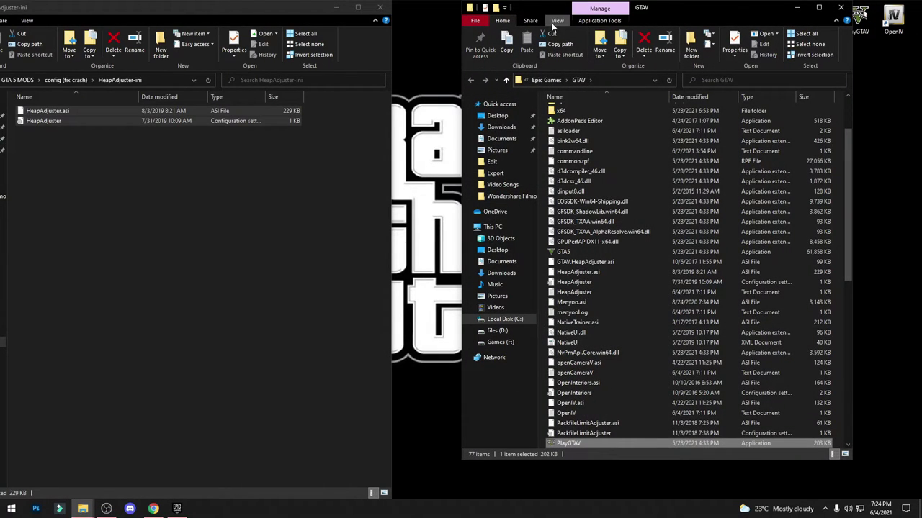
{"action": "left_click_drag", "start_coordinate": [550, 12], "coordinate": [521, 26]}
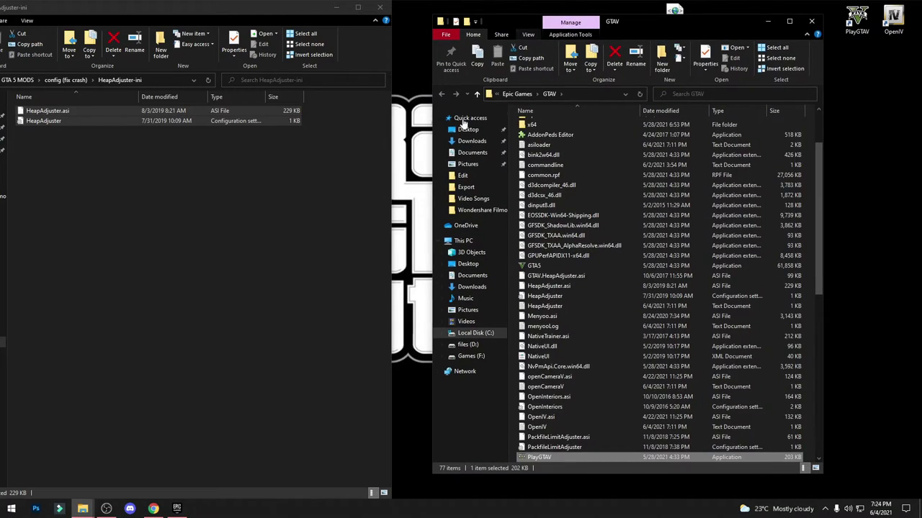
{"action": "left_click", "coordinate": [516, 248]}
Step: Copy HeapAdjuster.asi and the HeapAdjuster configuration file into the GTAV folder, replacing the files with the same names
{"action": "key", "text": "alt+Tab"}
{"action": "key", "text": "ctrl+a"}
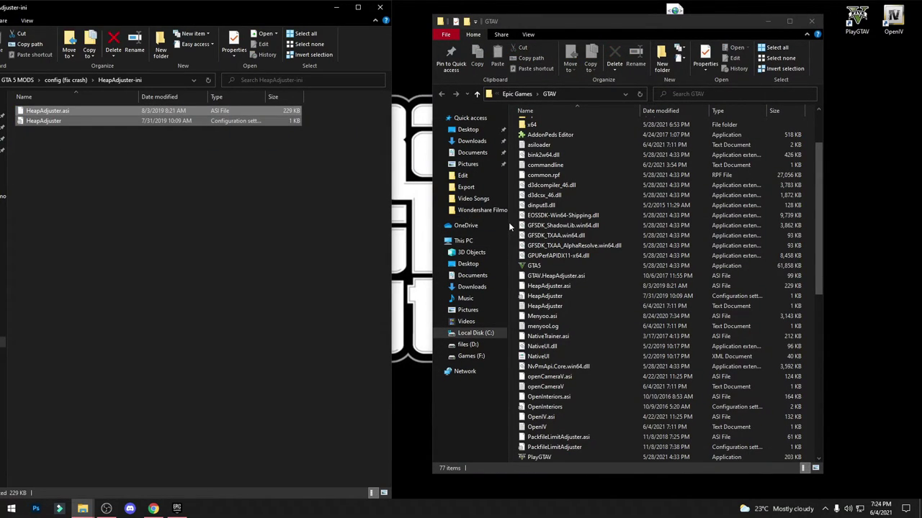
{"action": "left_click_drag", "start_coordinate": [124, 111], "coordinate": [605, 199]}
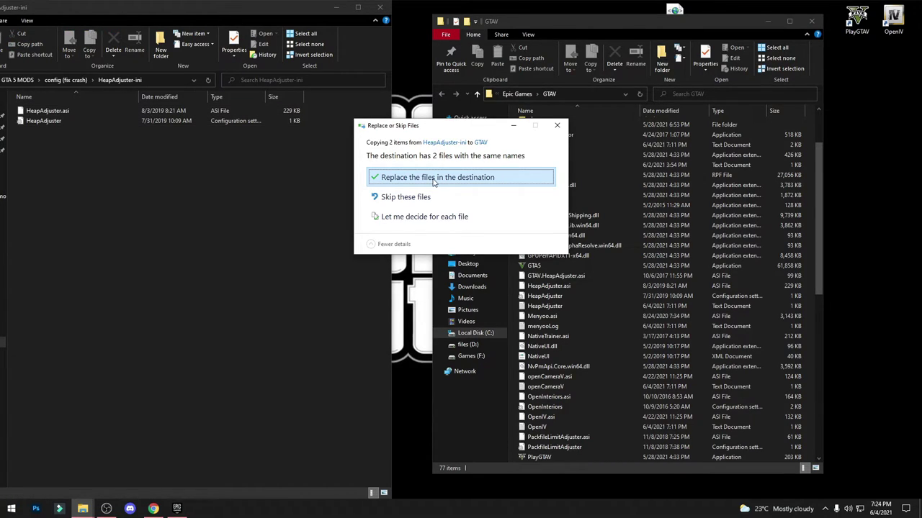
{"action": "left_click", "coordinate": [387, 184]}
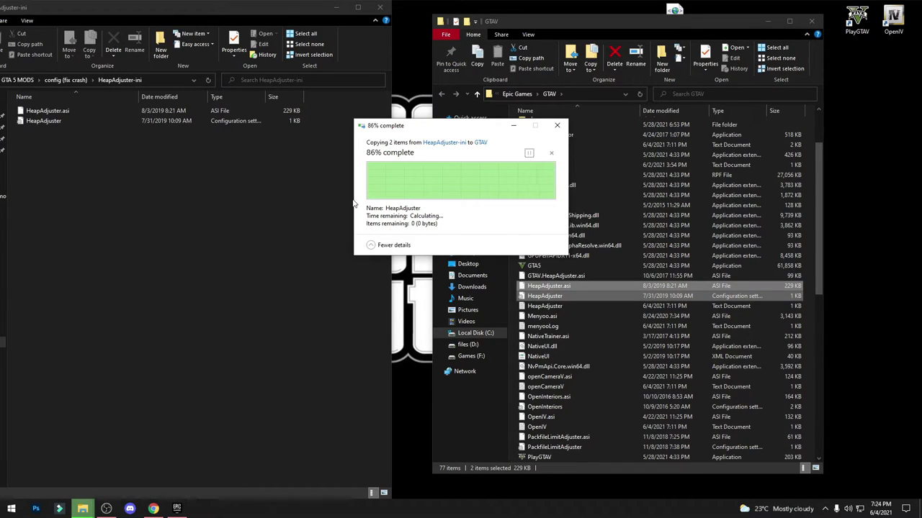
{"action": "left_click", "coordinate": [510, 273]}
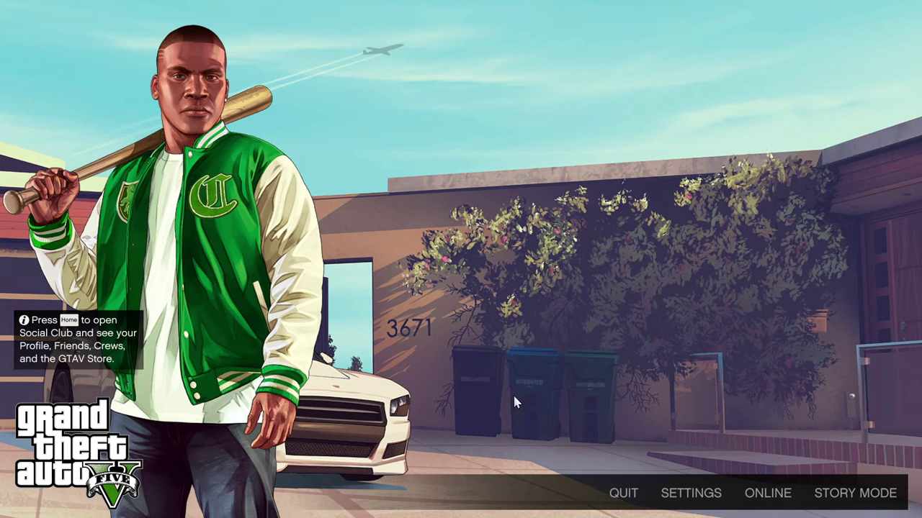
Step: Start Story Mode in Grand Theft Auto V to test the installed files
{"action": "left_click", "coordinate": [848, 502]}
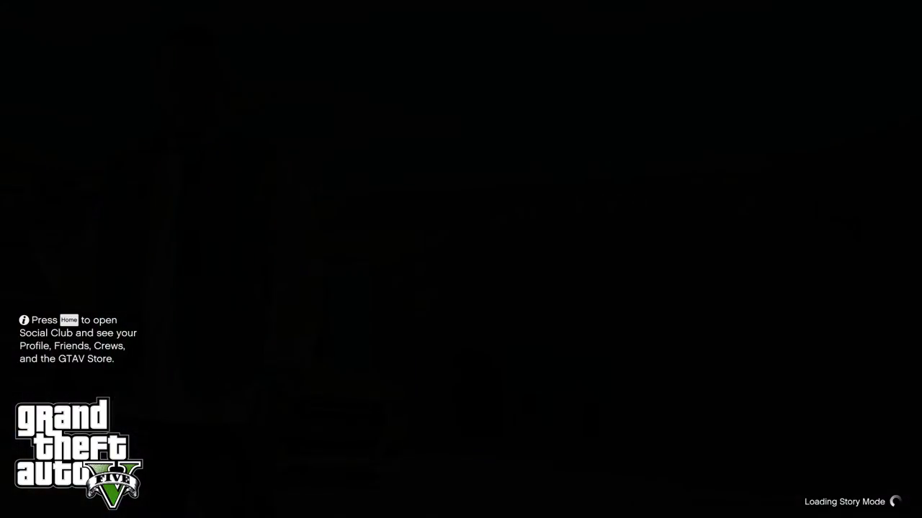